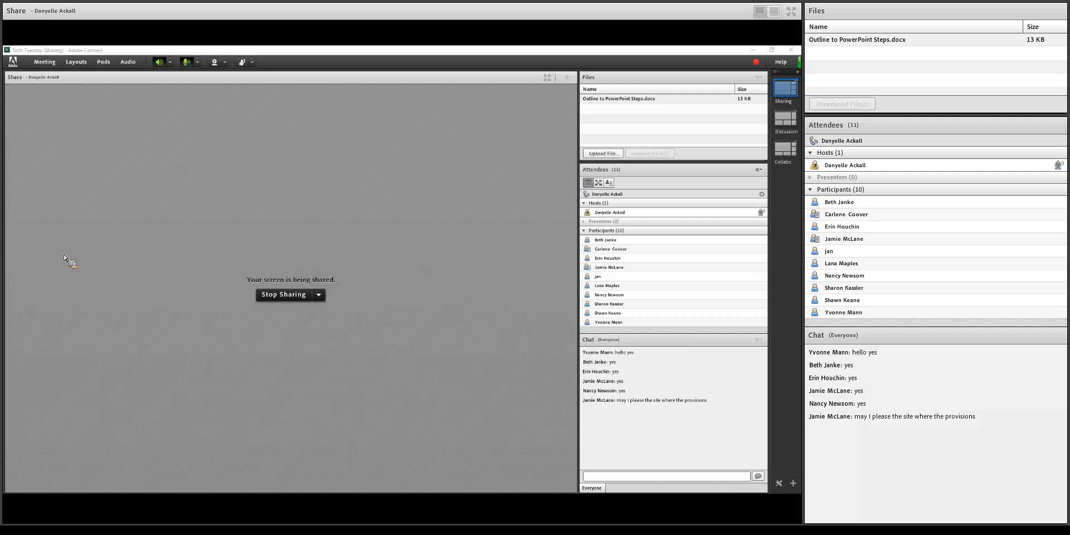
- Bring the FrogTech Training document into the shared area, narrow its window, and apply the Normal style to all its text
drag(3, 94, 404, 100)
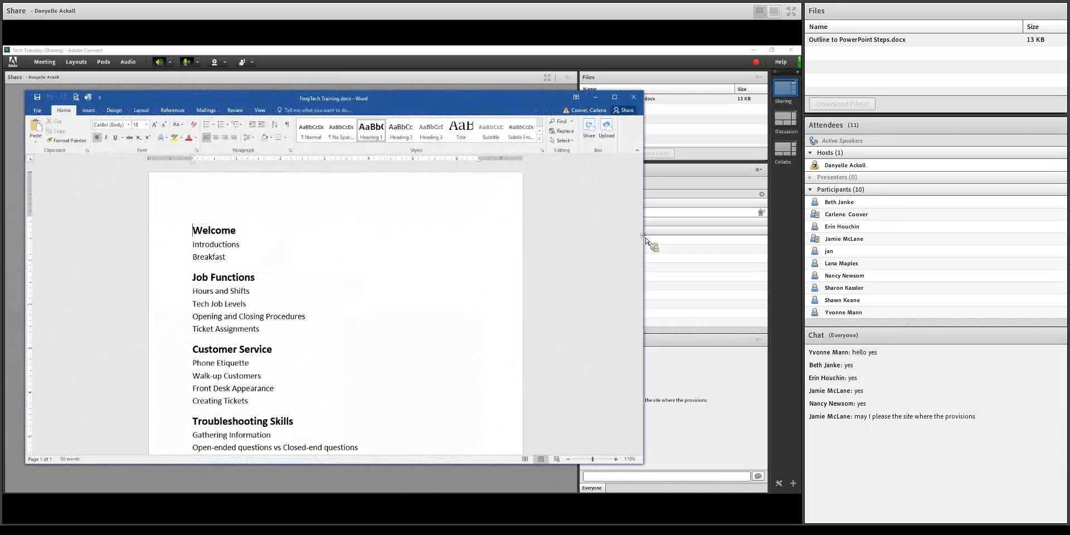
drag(646, 239, 540, 240)
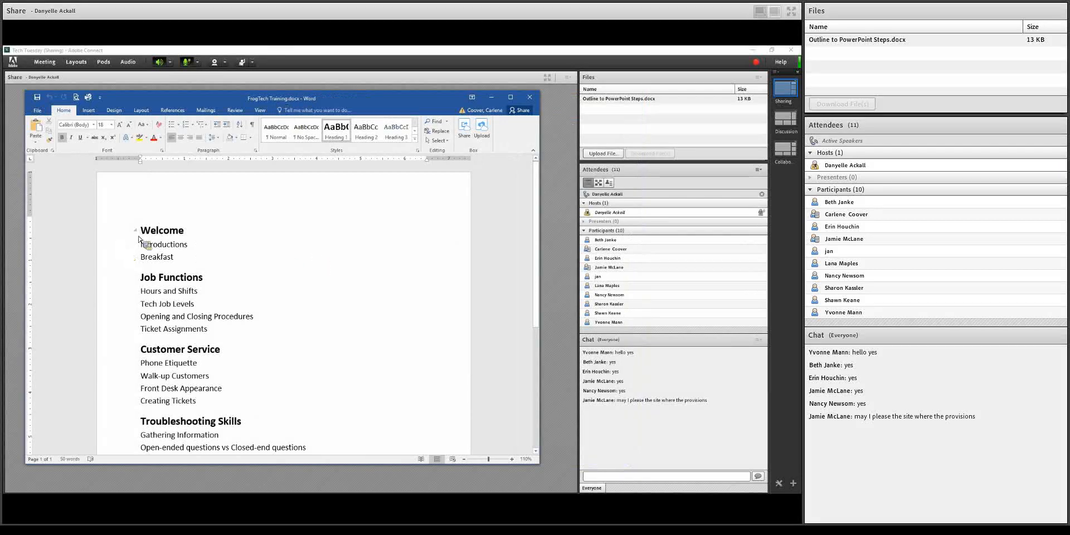
key(ctrl+a)
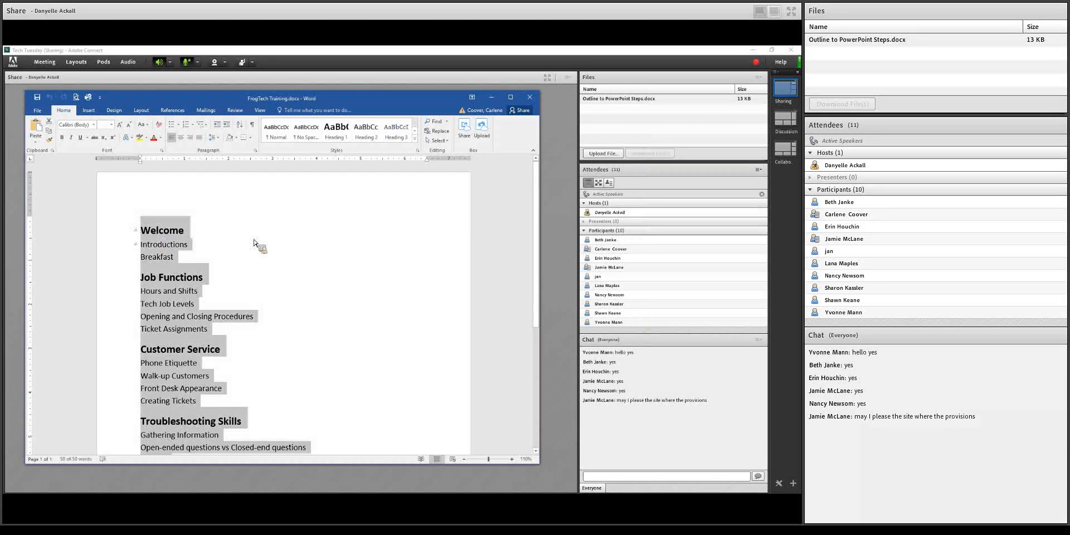
click(278, 132)
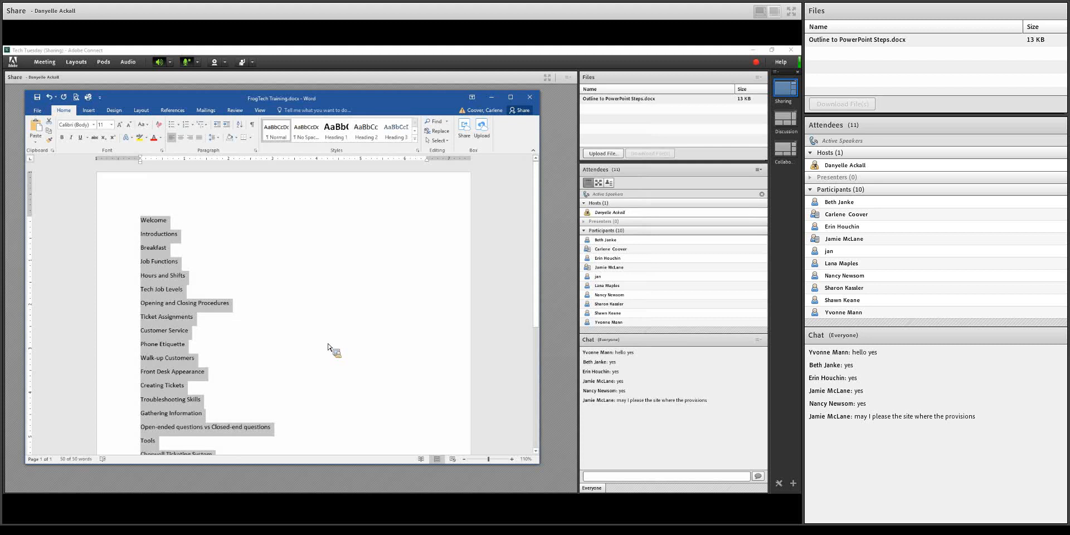
click(306, 331)
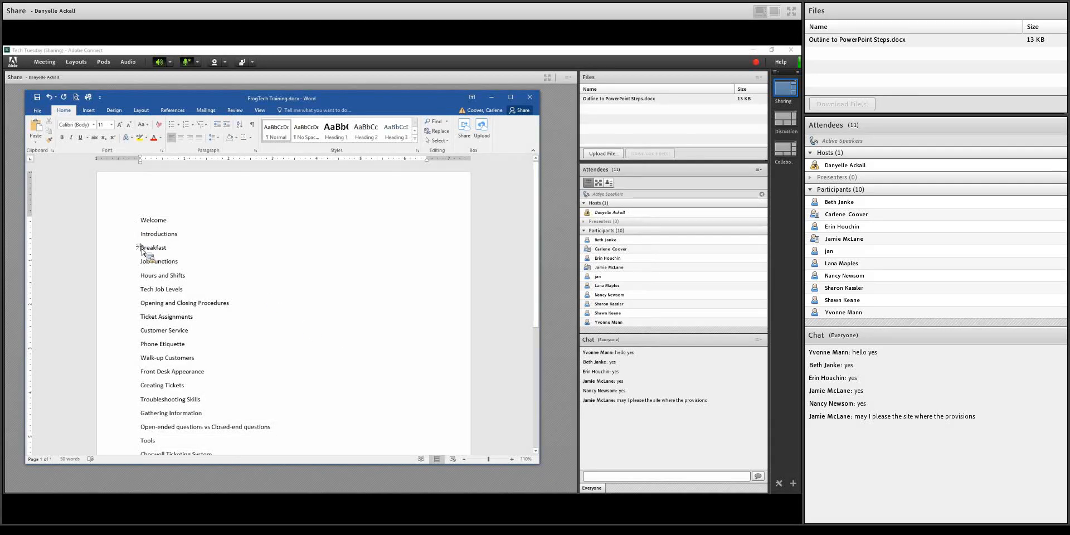
- Indent the lines Breakfast, Job Functions, Hours and Shifts, Opening and Closing Procedures, and Ticket Assignments by one tab
key(Tab)
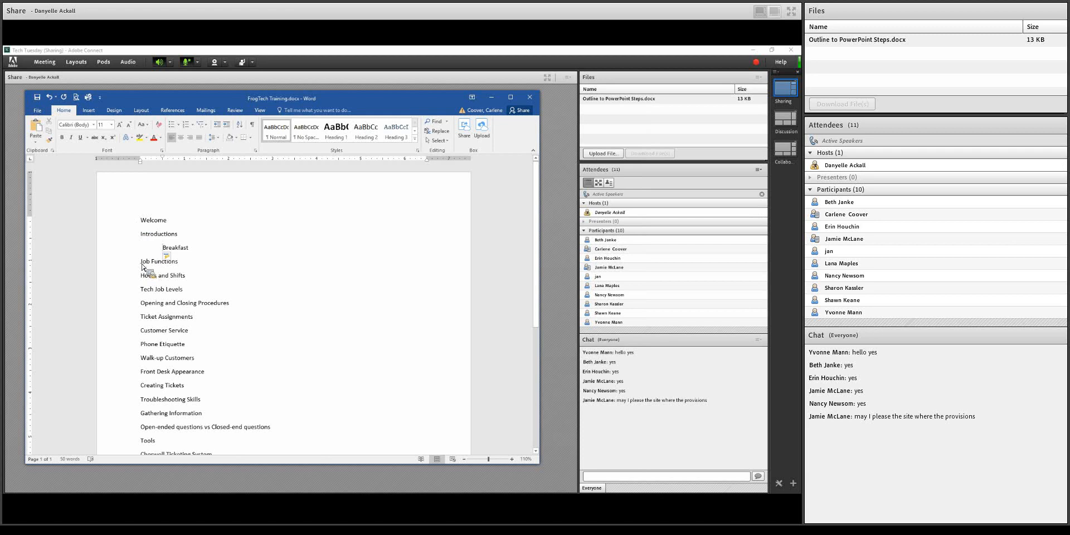
click(141, 261)
key(Tab)
click(141, 277)
key(Tab)
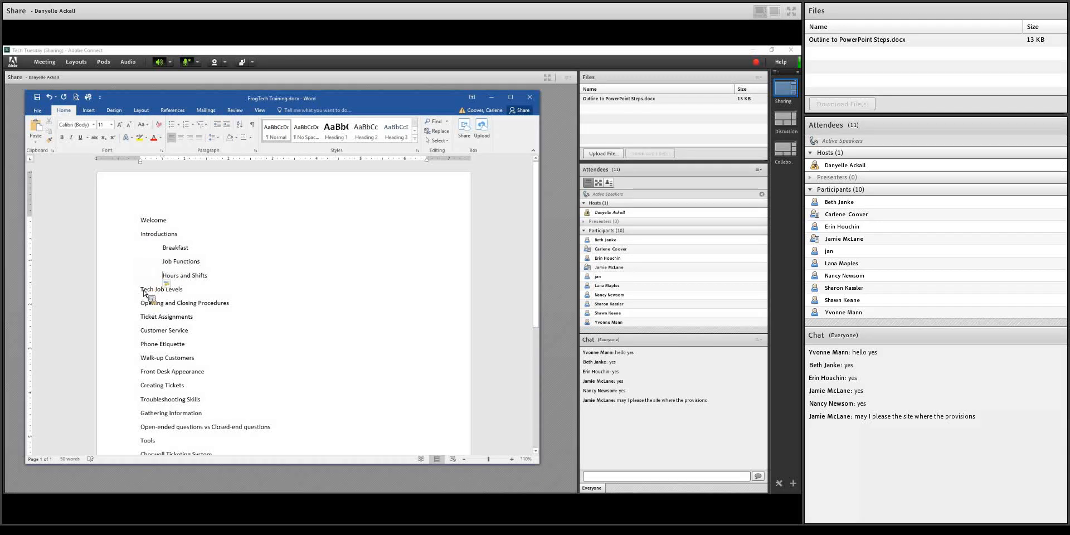
click(143, 305)
key(Tab)
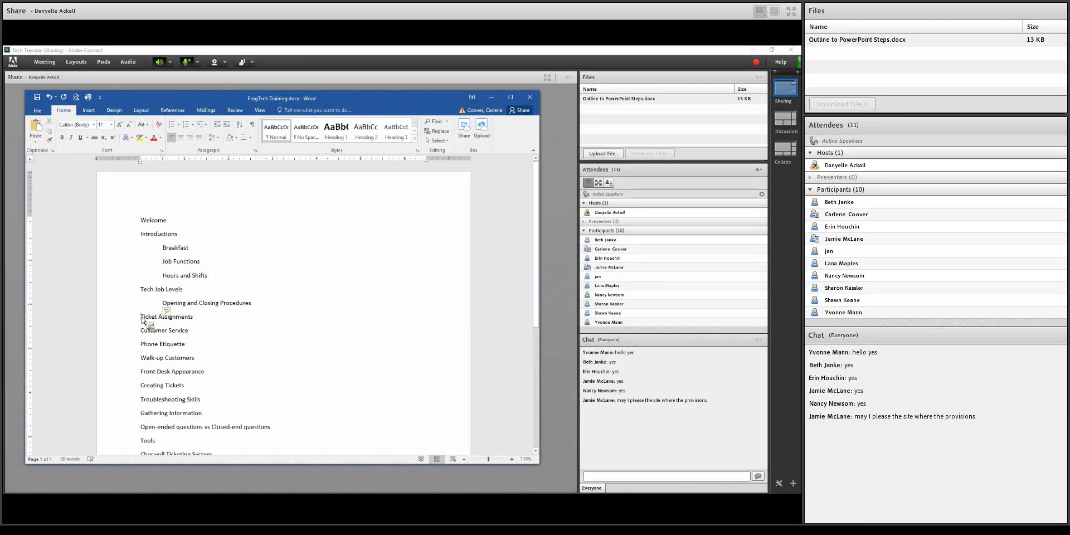
click(142, 319)
key(Tab)
- Indent Phone Etiquette, Walk-up Customers, Front Desk Appearance and Creating Tickets by one tab beneath Customer Service
click(141, 345)
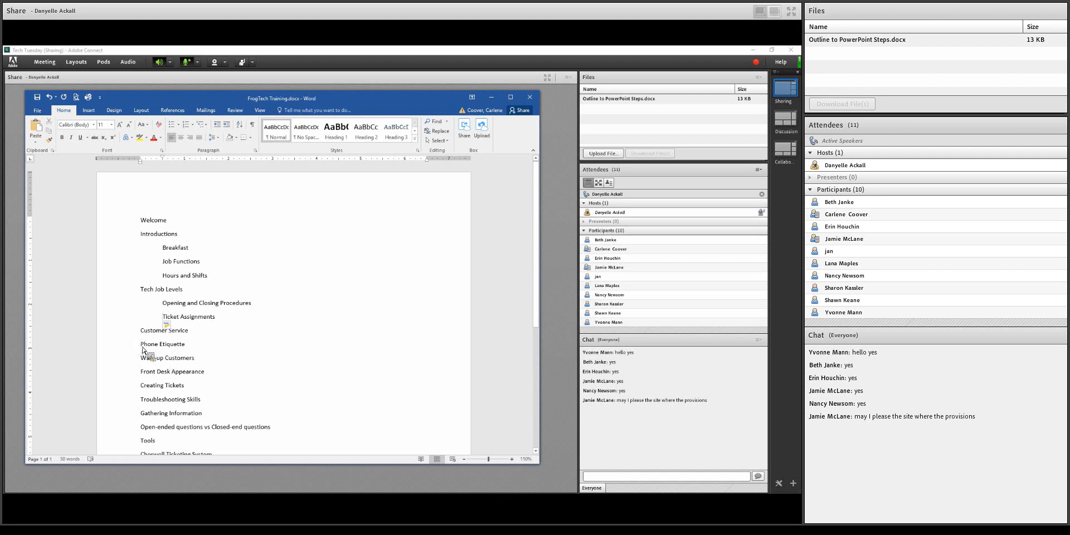
key(Tab)
click(144, 360)
key(Tab)
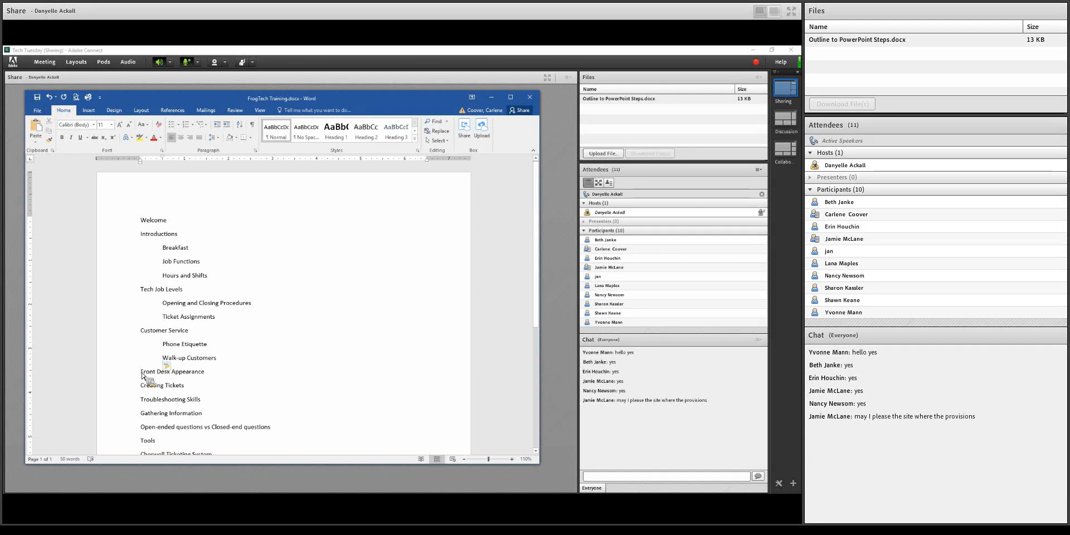
click(142, 374)
key(Tab)
click(144, 387)
key(Tab)
- Correct the outline levels by indenting Introductions and Tech Job Levels and moving Job Functions back to the page margin
scroll(239, 390, down, 1)
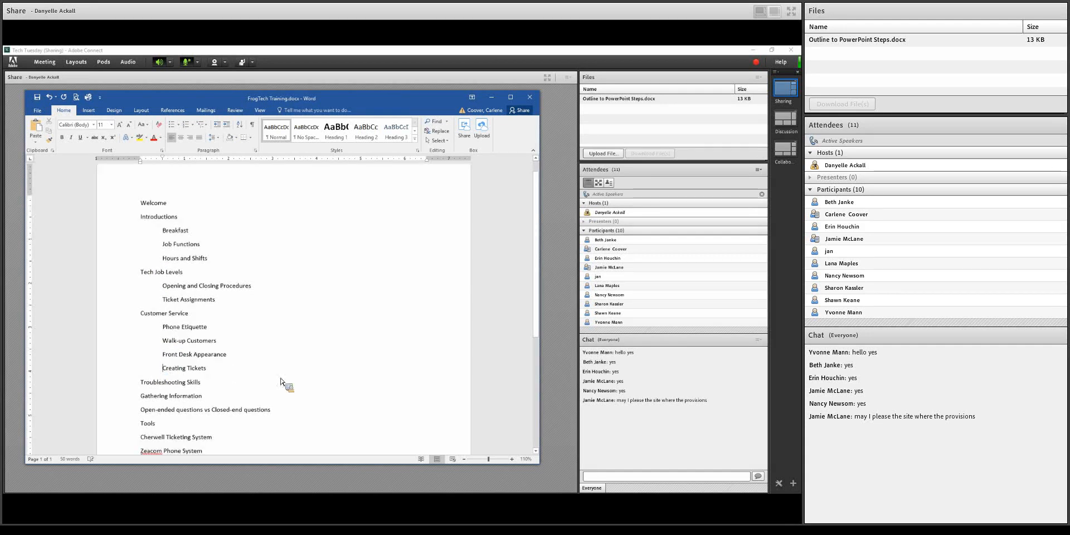
click(141, 212)
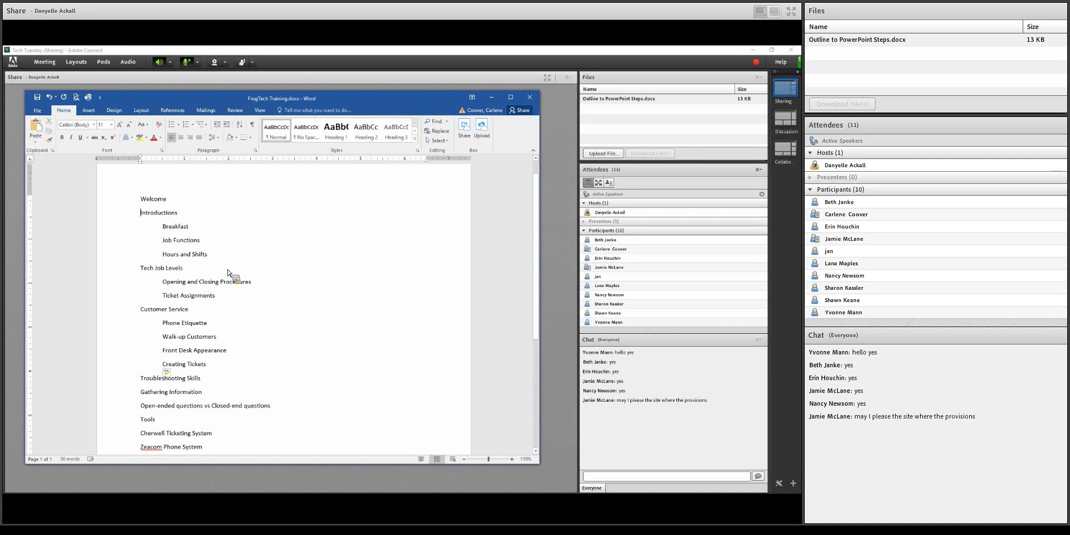
key(Tab)
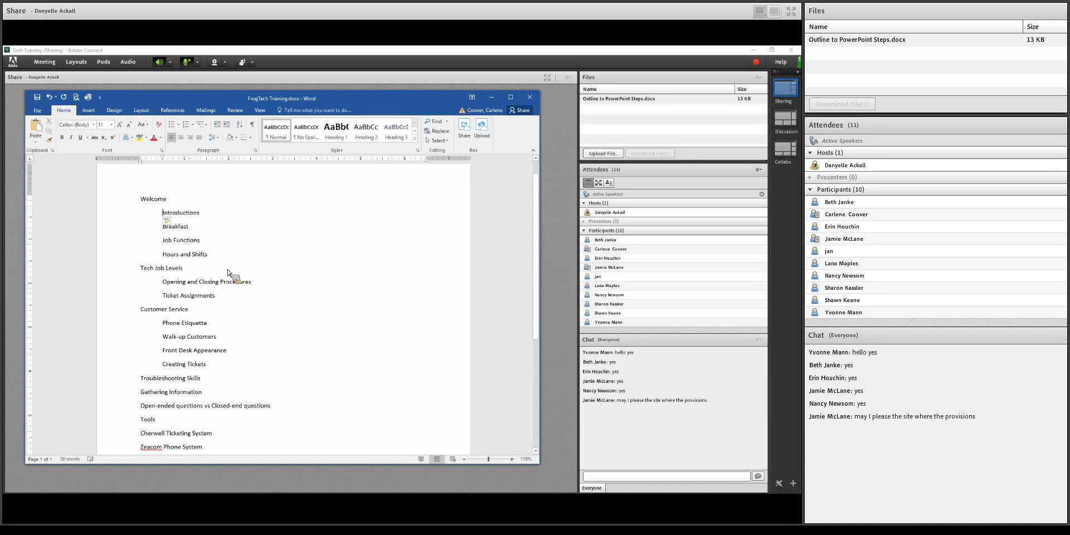
click(134, 201)
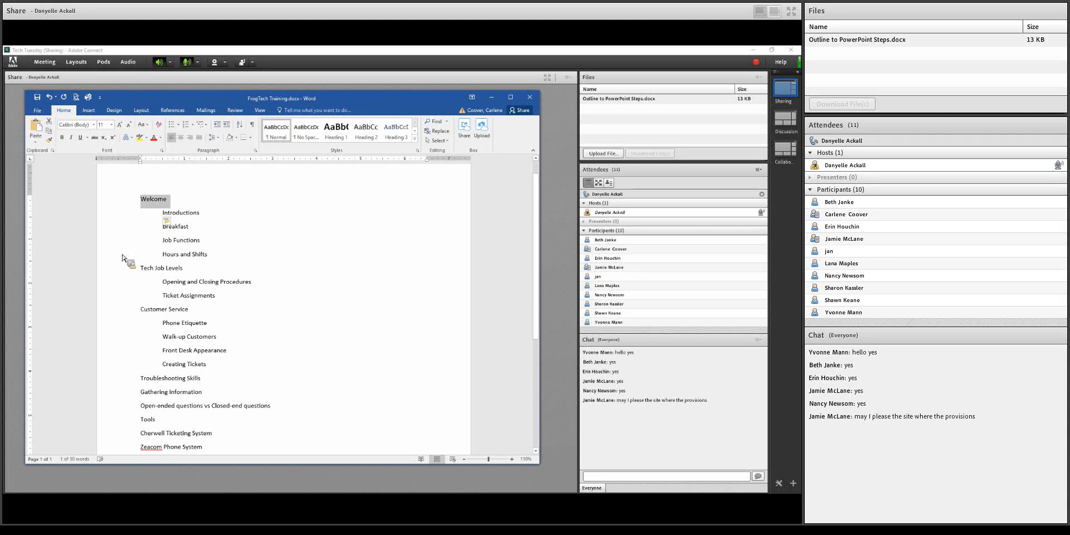
drag(179, 269, 141, 269)
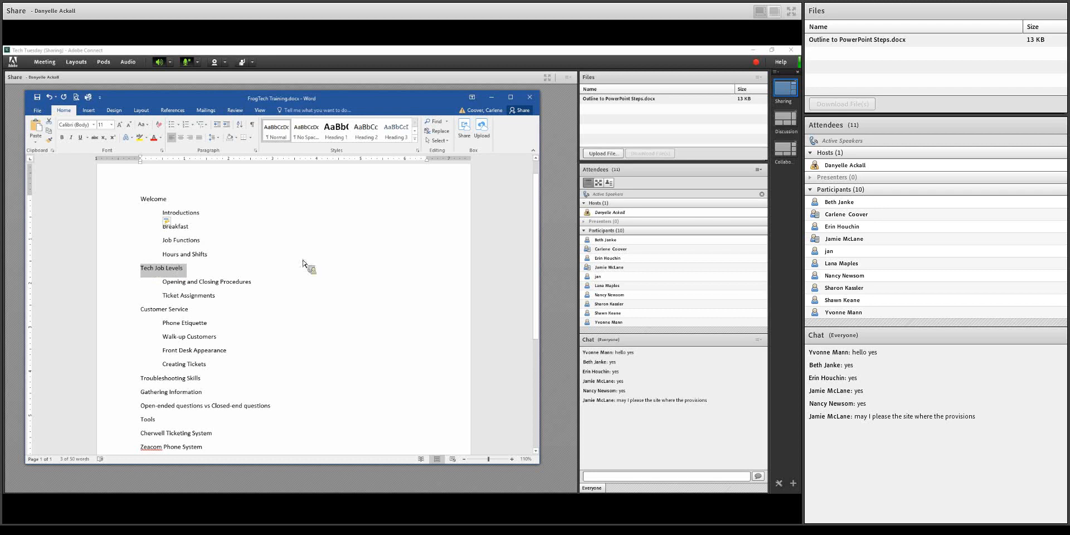
drag(206, 246, 162, 239)
key(shift+Tab)
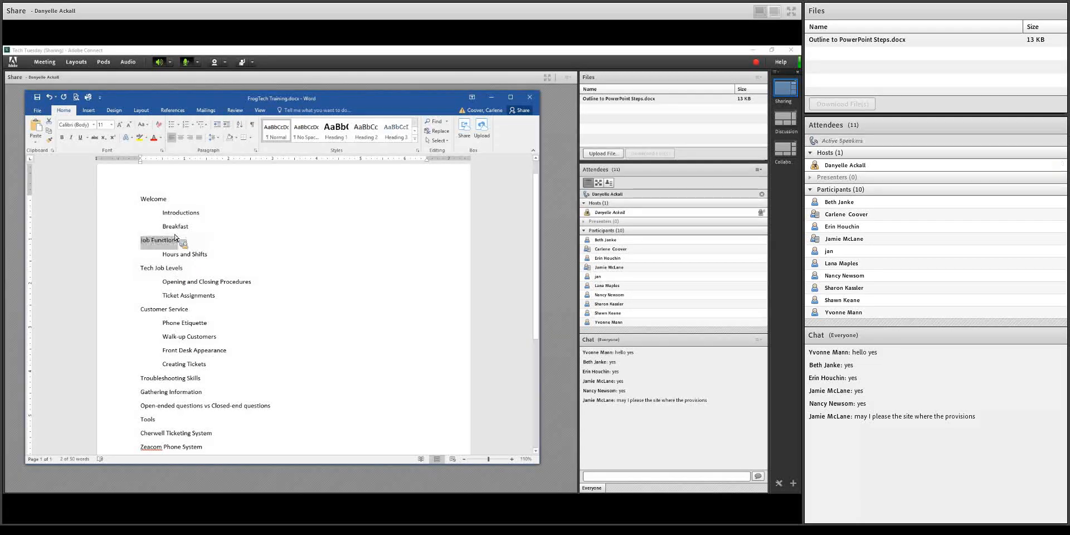
click(144, 269)
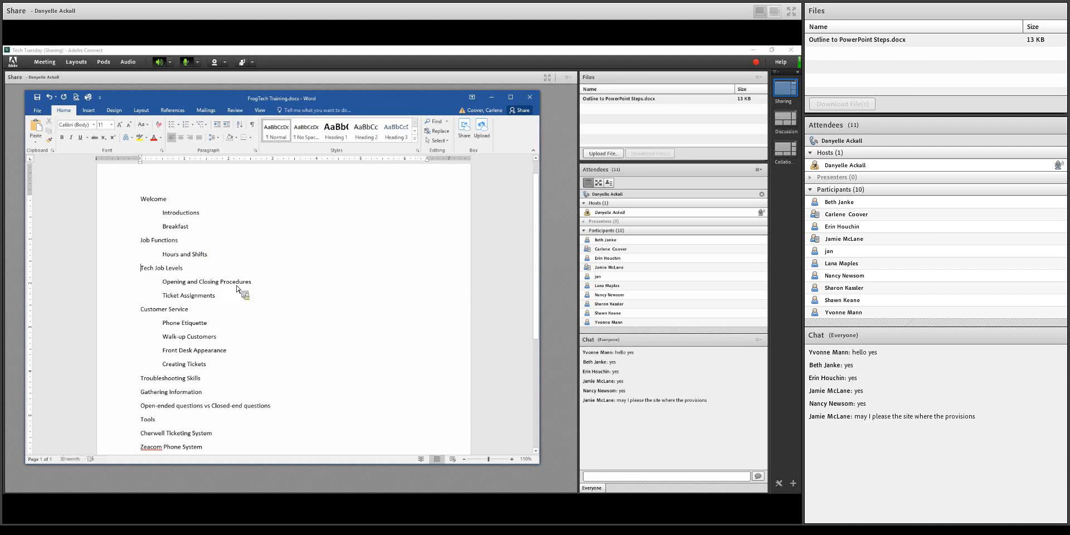
key(Tab)
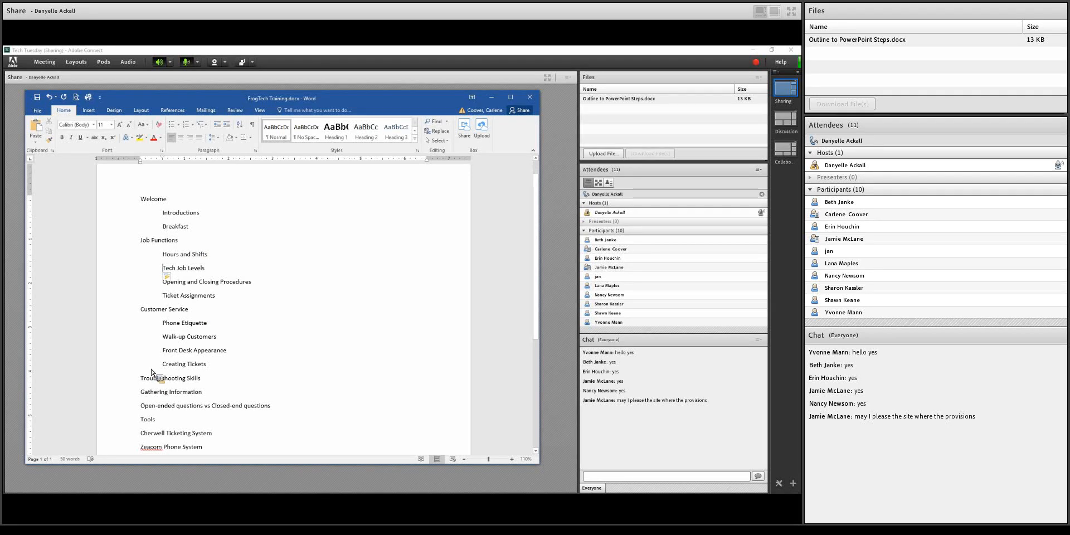
- Indent Gathering Information and the open-ended questions line under Troubleshooting Skills, and Cherwell Ticketing System and Zeacom Phone System under Tools
click(143, 392)
key(Tab)
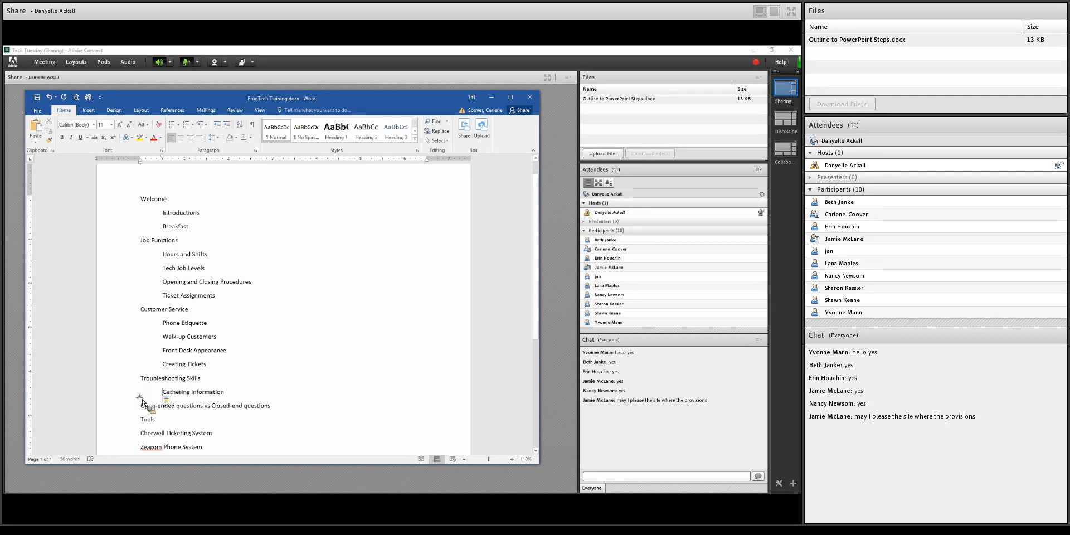
click(142, 407)
key(Tab)
click(142, 435)
key(Tab)
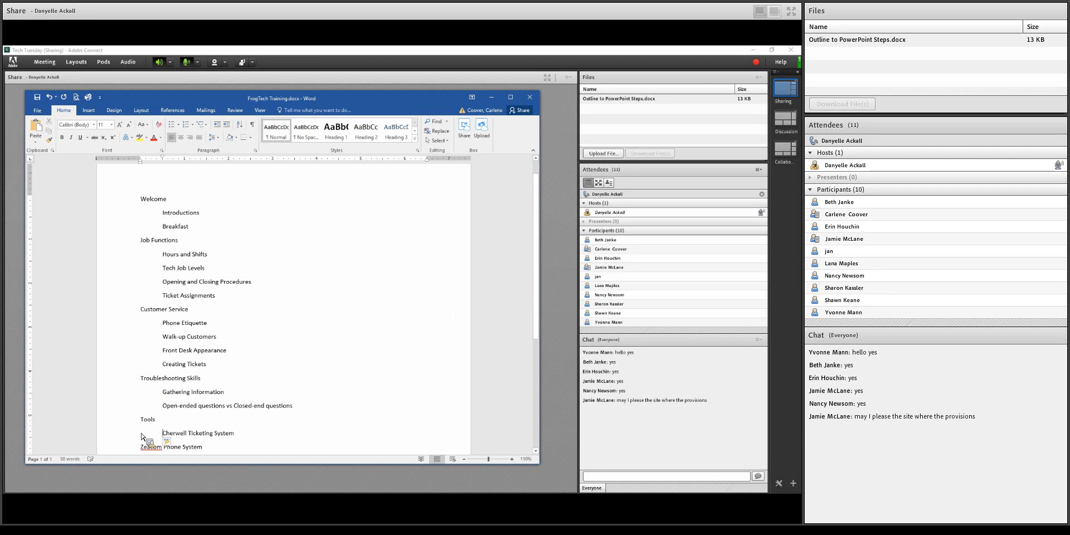
click(145, 447)
key(Tab)
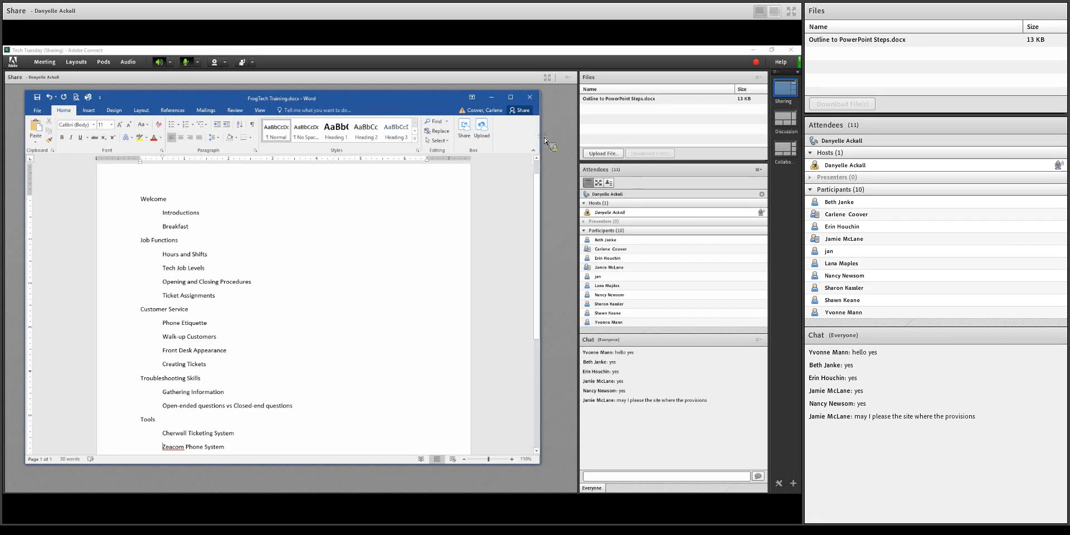
- Widen the document window slightly and apply the Heading 1 style to the Welcome line
drag(543, 136, 566, 136)
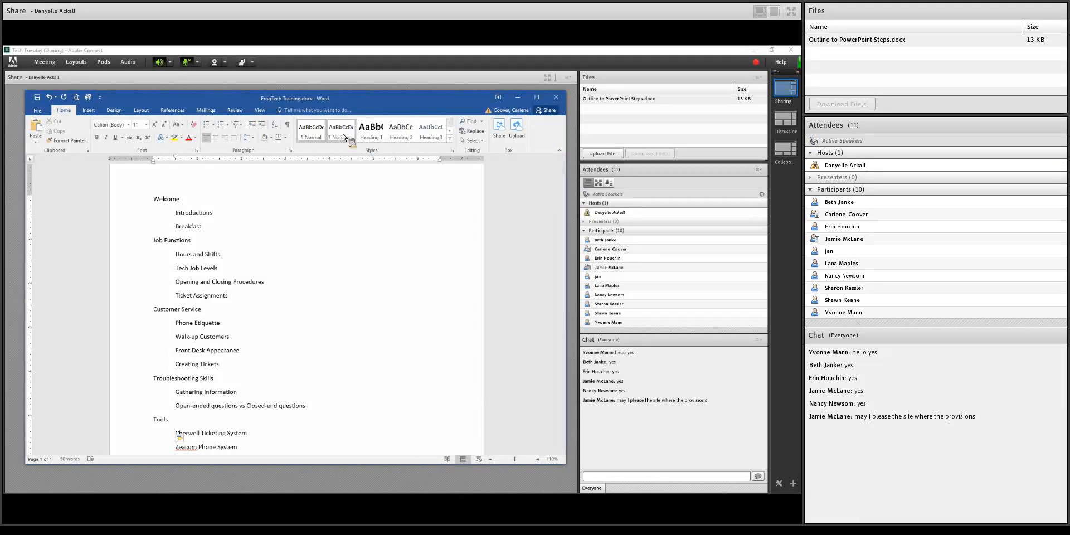
click(372, 138)
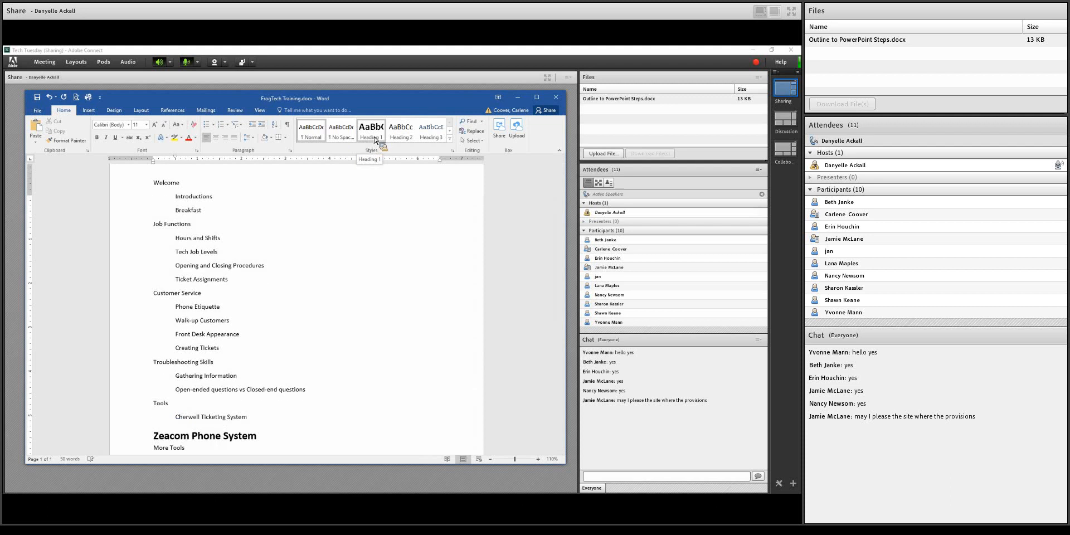
key(ctrl+z)
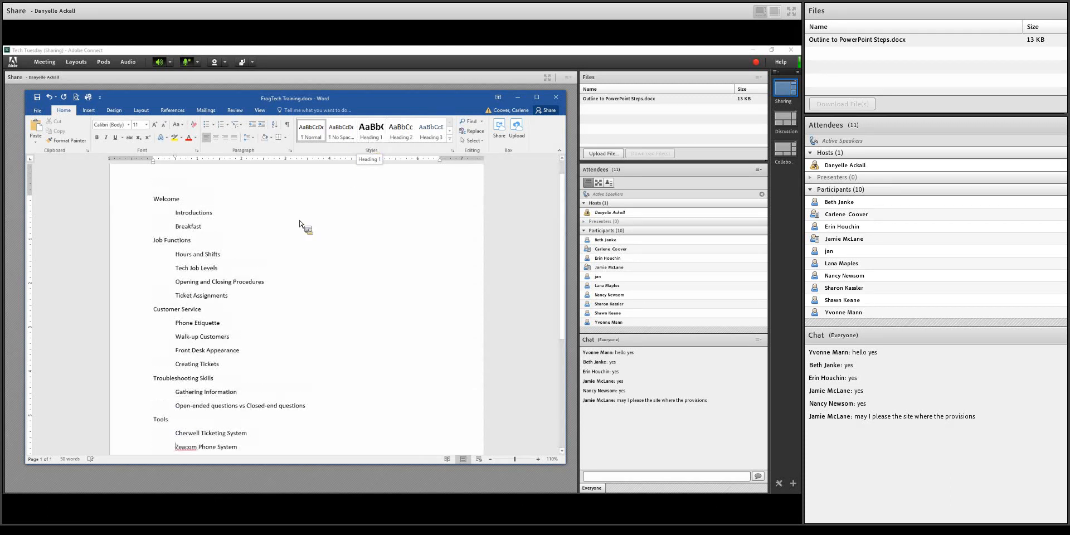
click(138, 201)
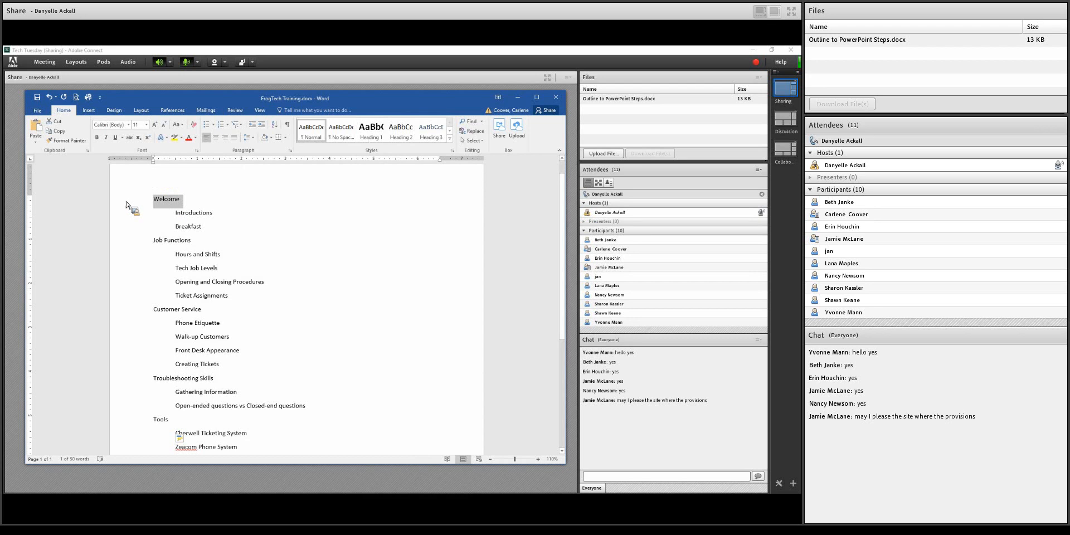
click(363, 136)
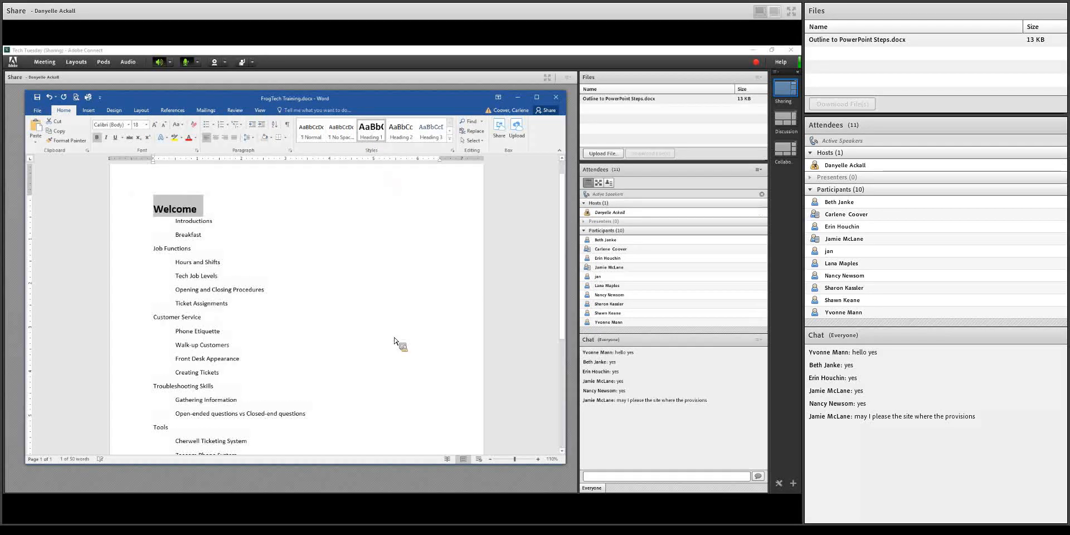
- Apply the Heading 2 style to the Introductions and Breakfast lines under Welcome
click(129, 231)
drag(129, 231, 132, 238)
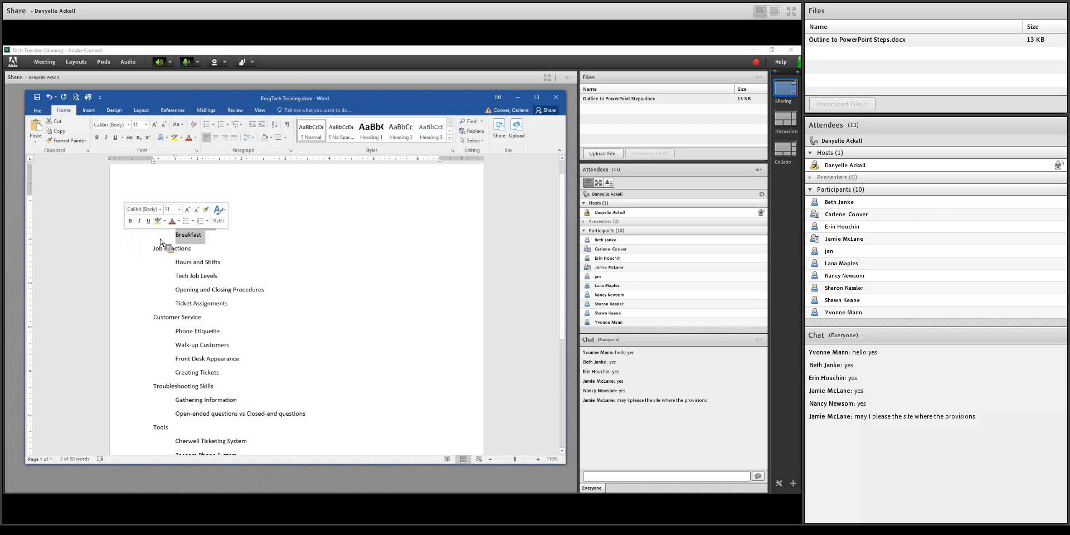
click(400, 131)
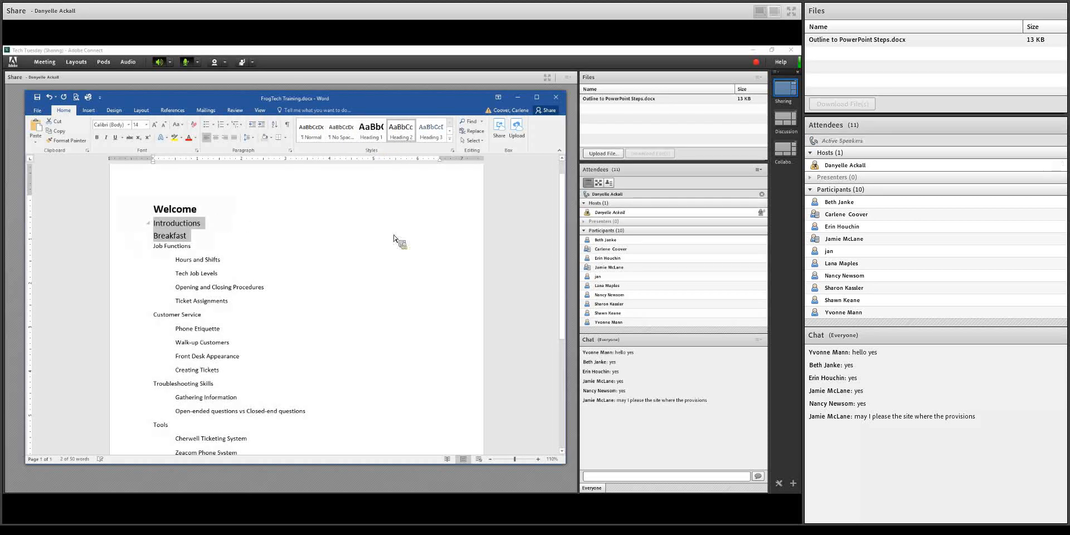
- Apply the Heading 1 style to Job Functions, Customer Service, Troubleshooting Skills, Tools and More Tools
click(142, 249)
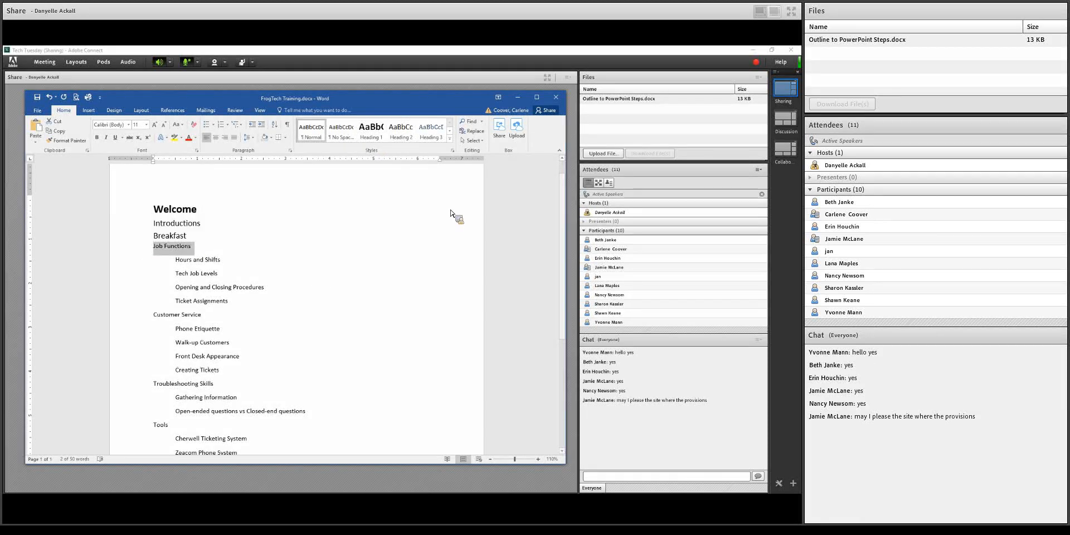
click(374, 136)
scroll(376, 310, down, 1)
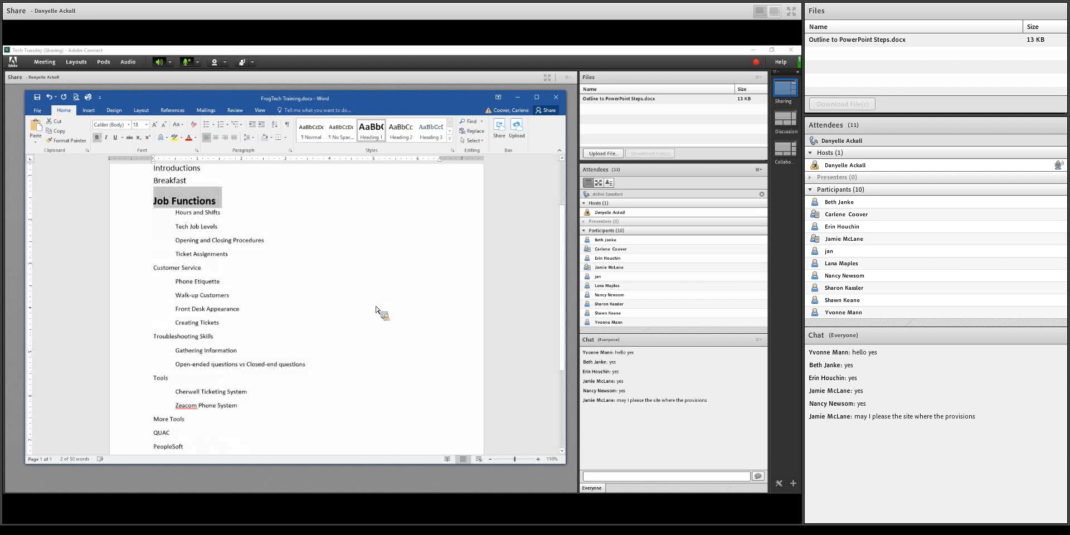
scroll(376, 310, down, 1)
click(138, 265)
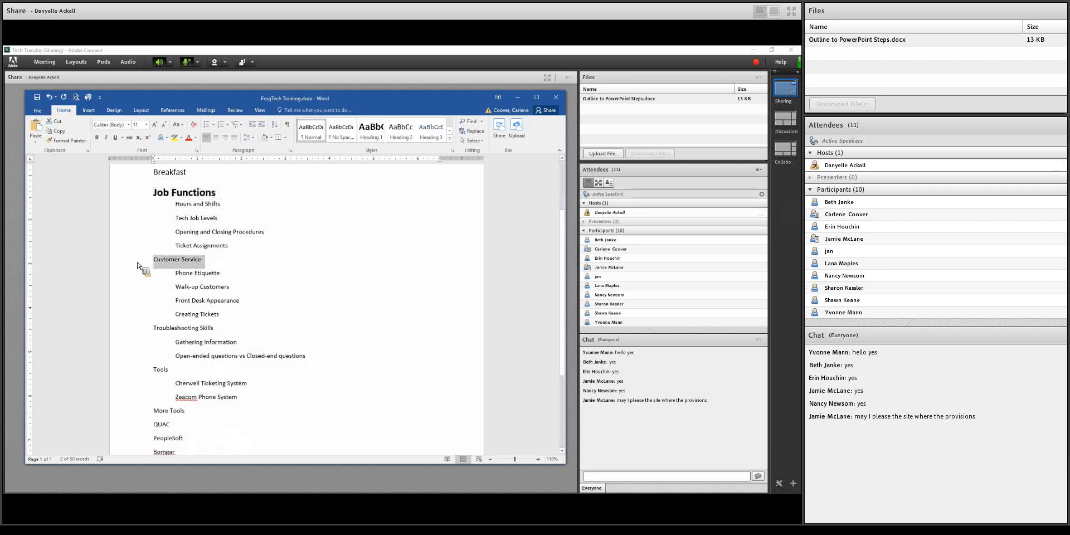
ctrl+click(134, 329)
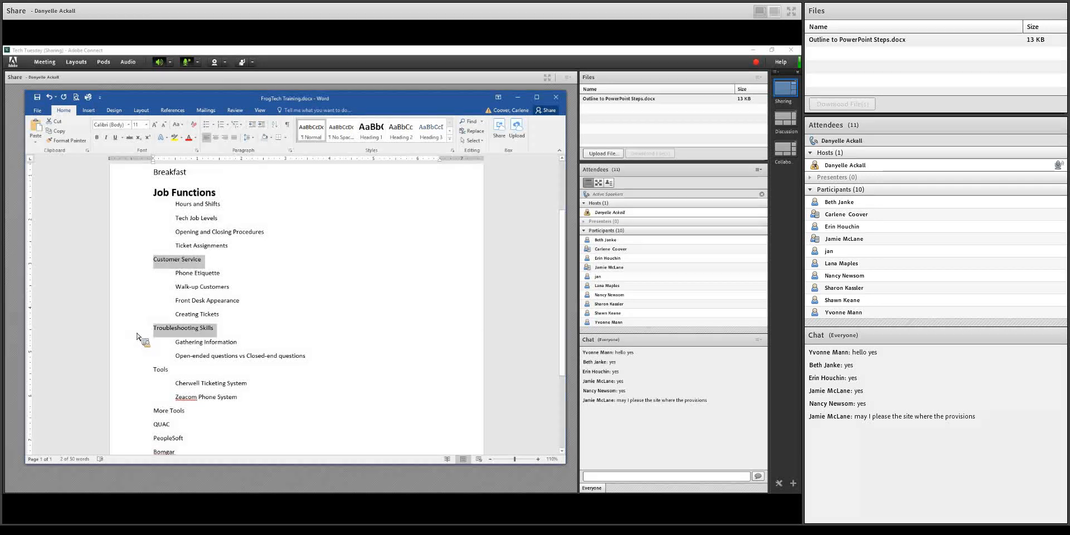
ctrl+click(135, 371)
ctrl+click(137, 418)
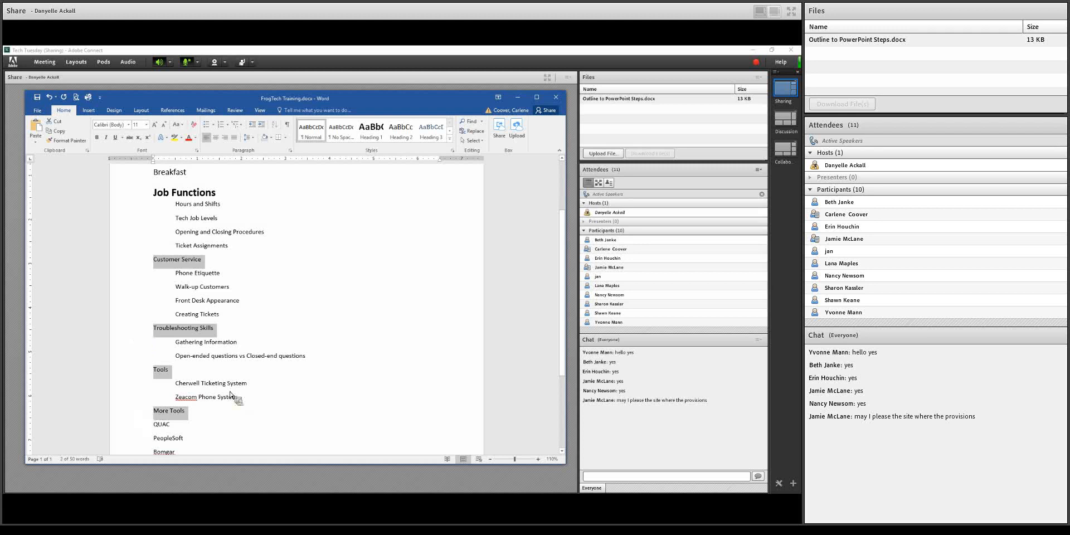
click(370, 132)
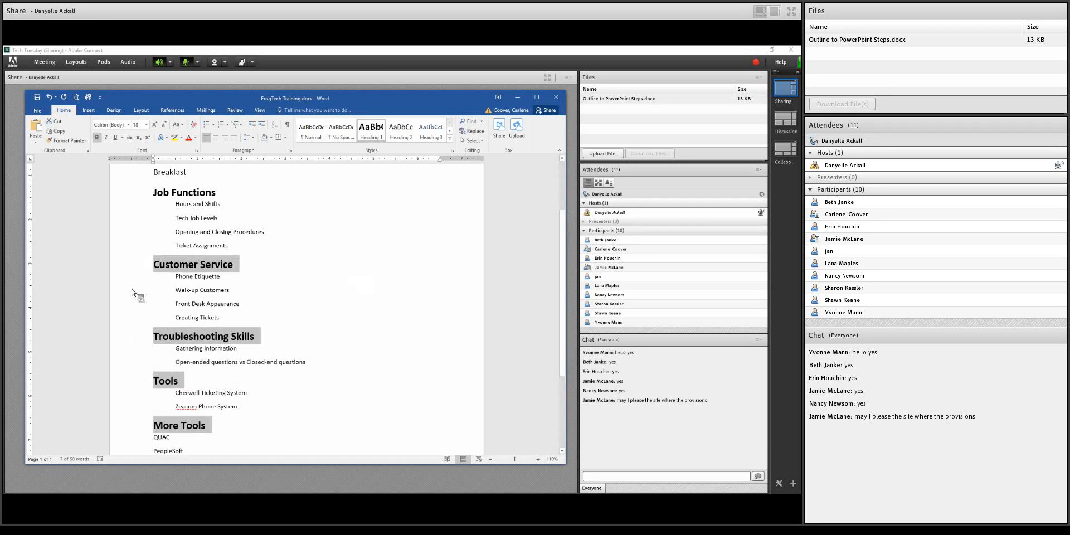
- Apply the Heading 2 style to the four lines under Job Functions and the four lines under Customer Service
drag(128, 204, 127, 244)
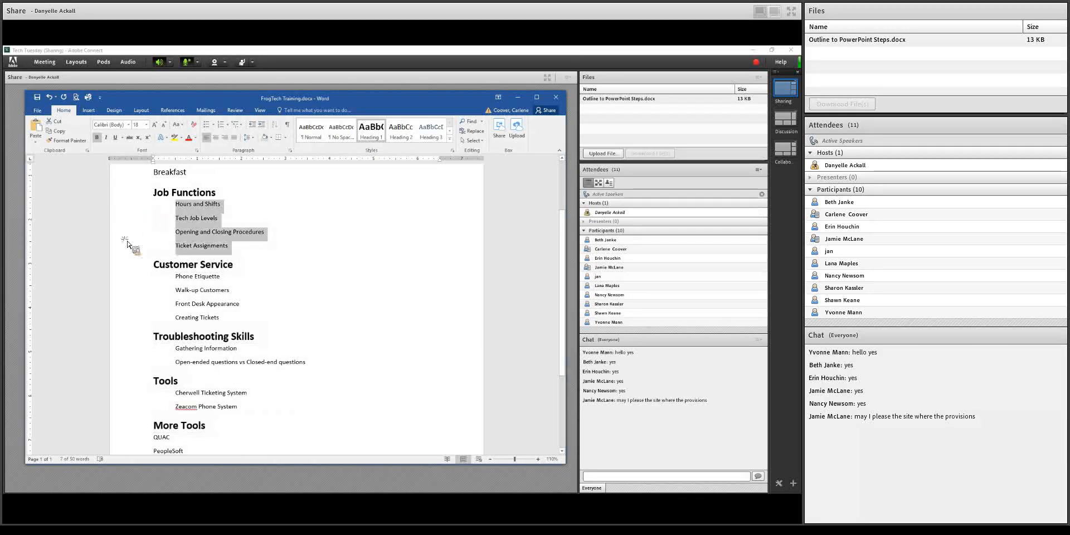
click(401, 133)
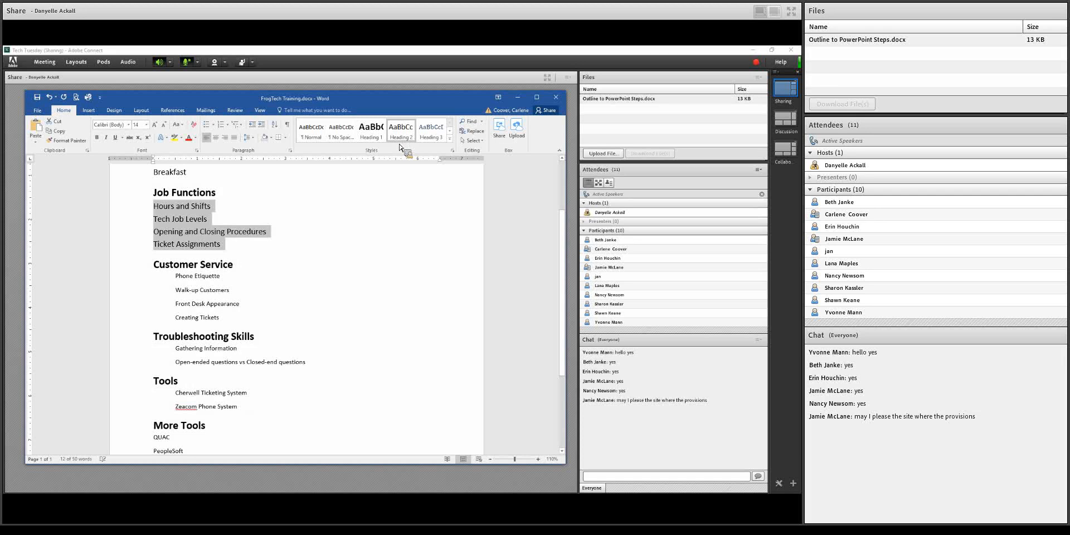
drag(130, 277, 130, 315)
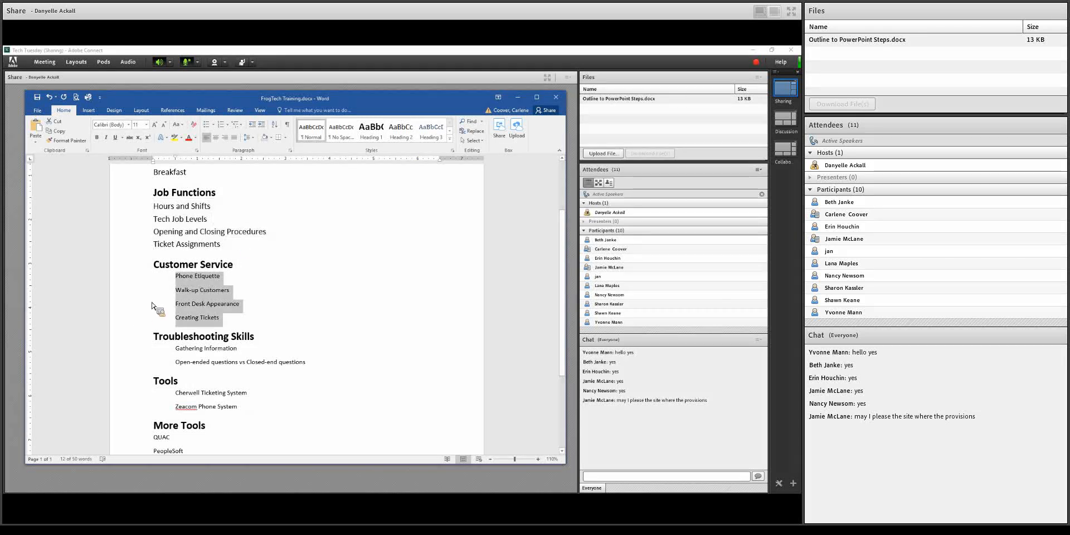
click(401, 133)
- Apply the Heading 2 style to all lines under Troubleshooting Skills, Tools and More Tools
scroll(306, 312, down, 3)
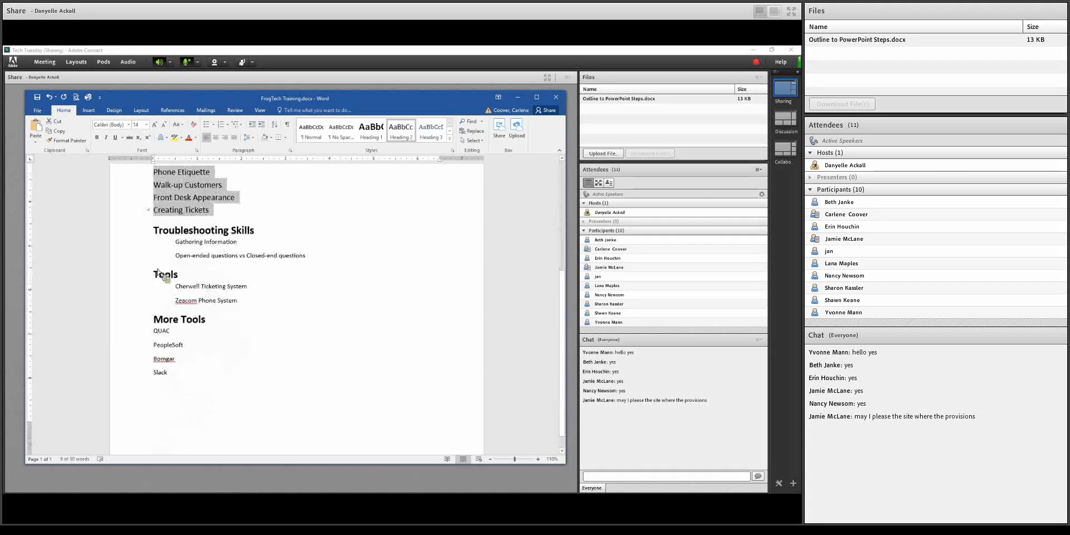
drag(128, 242, 130, 256)
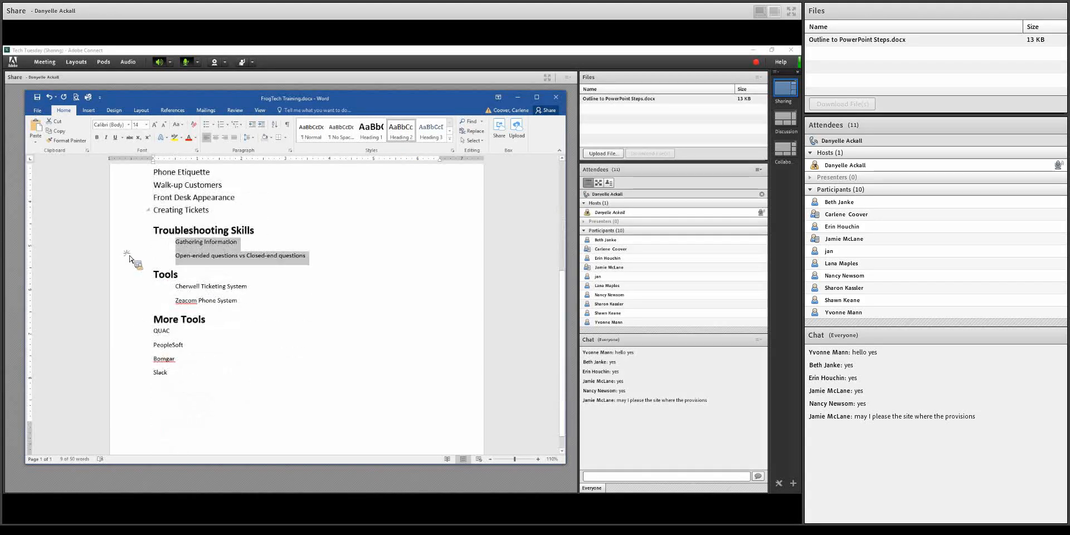
click(402, 134)
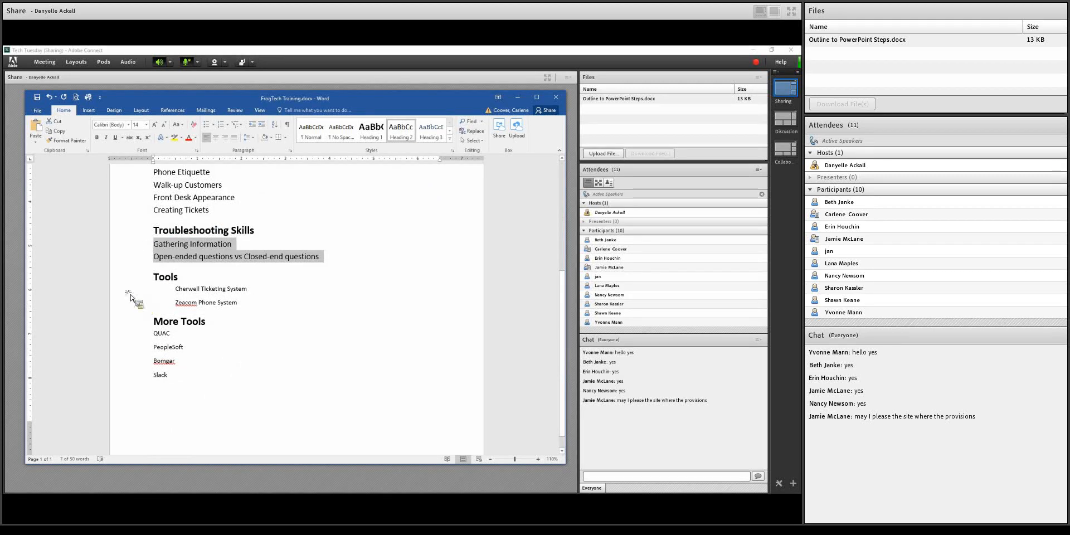
drag(130, 290, 130, 304)
click(401, 130)
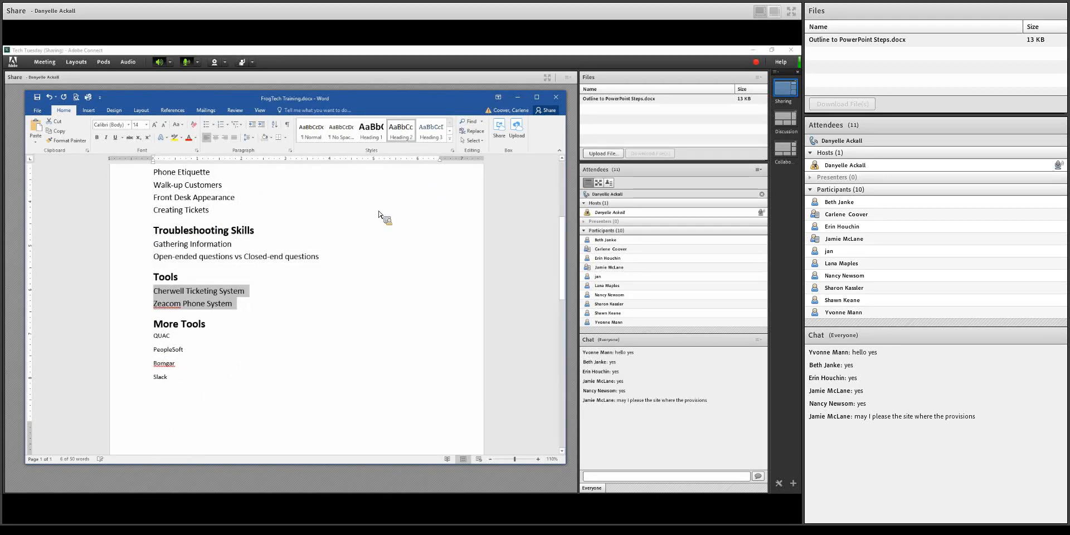
drag(129, 335, 130, 381)
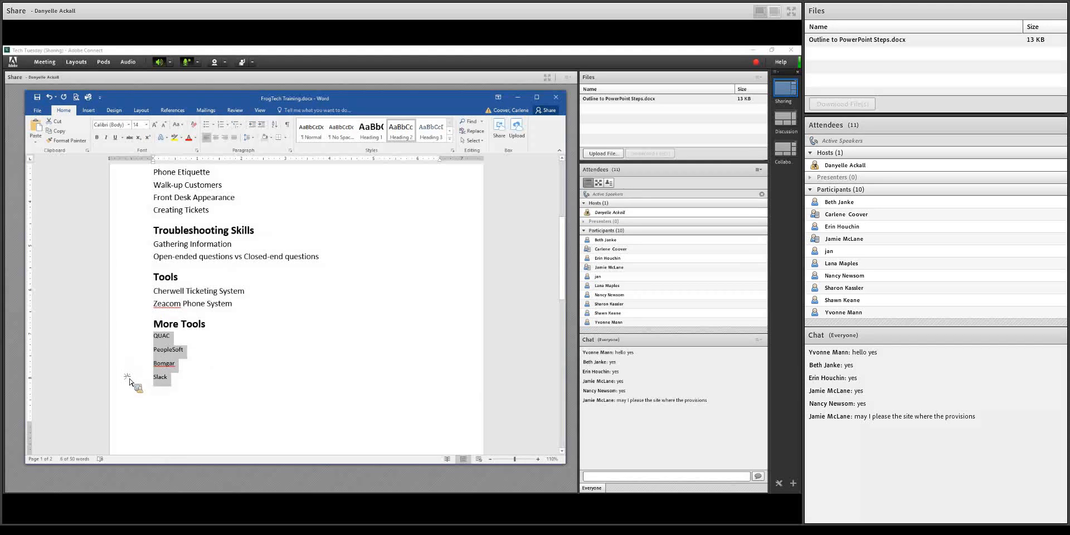
click(401, 131)
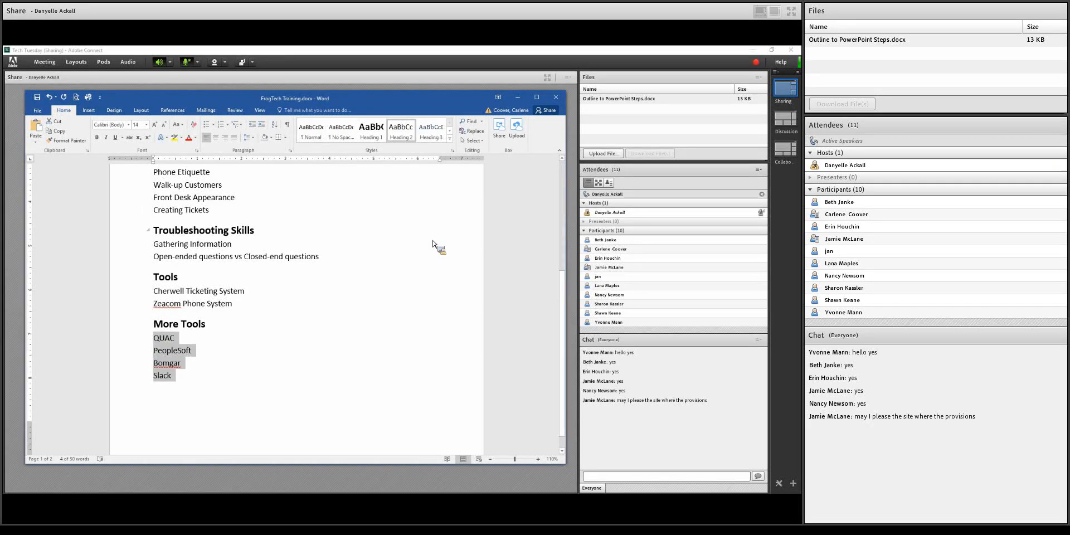
click(374, 303)
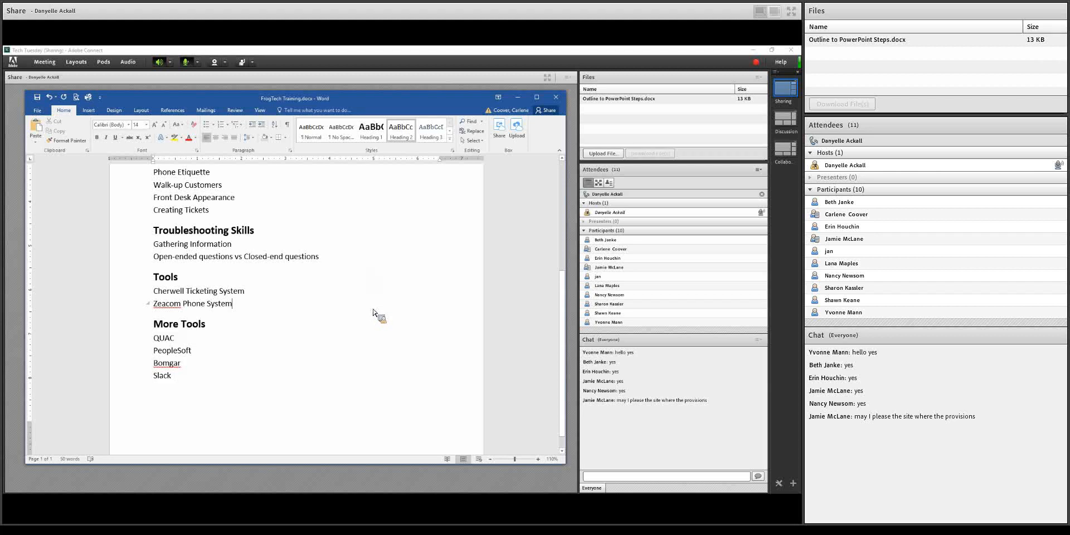
- Try the Heading 1 style on the Breakfast line and undo that style change
scroll(379, 315, up, 1)
scroll(379, 317, up, 4)
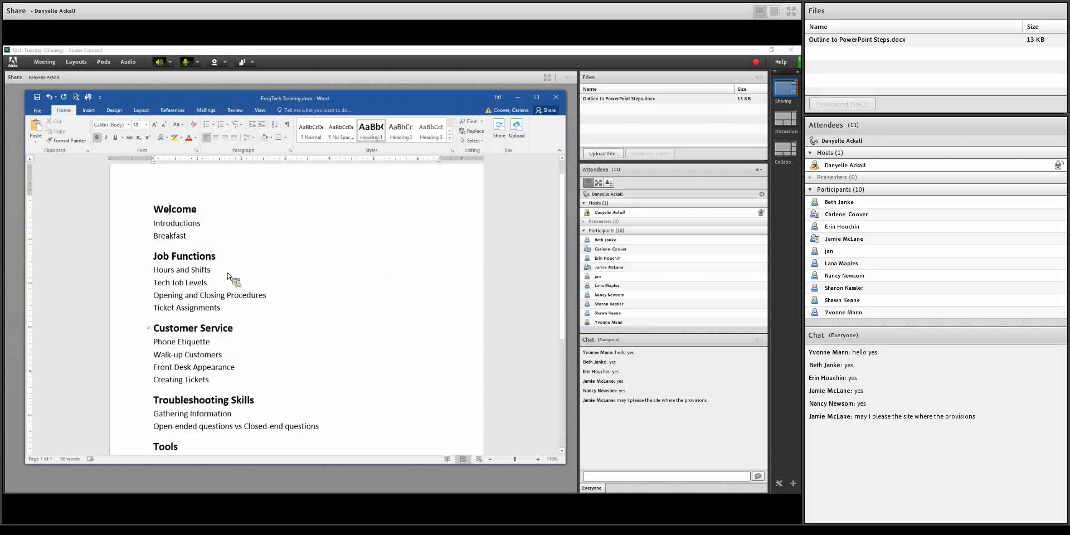
click(180, 224)
click(177, 237)
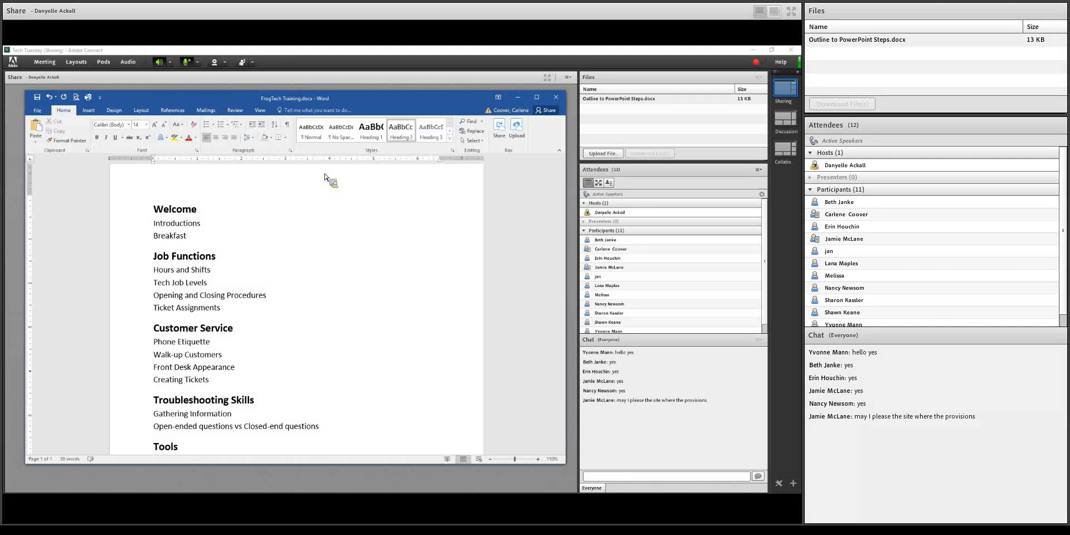
click(372, 133)
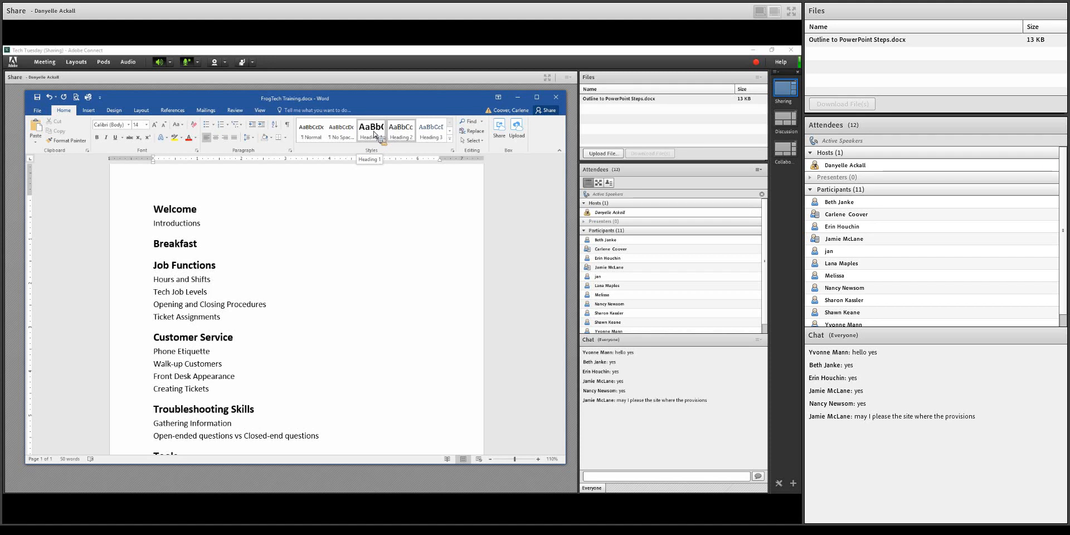
key(ctrl+z)
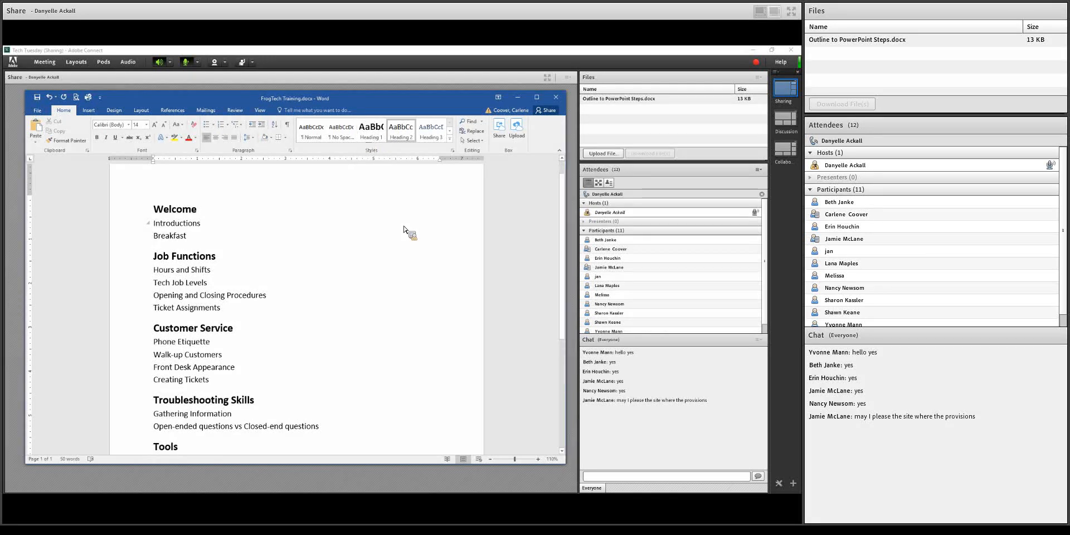
key(Up)
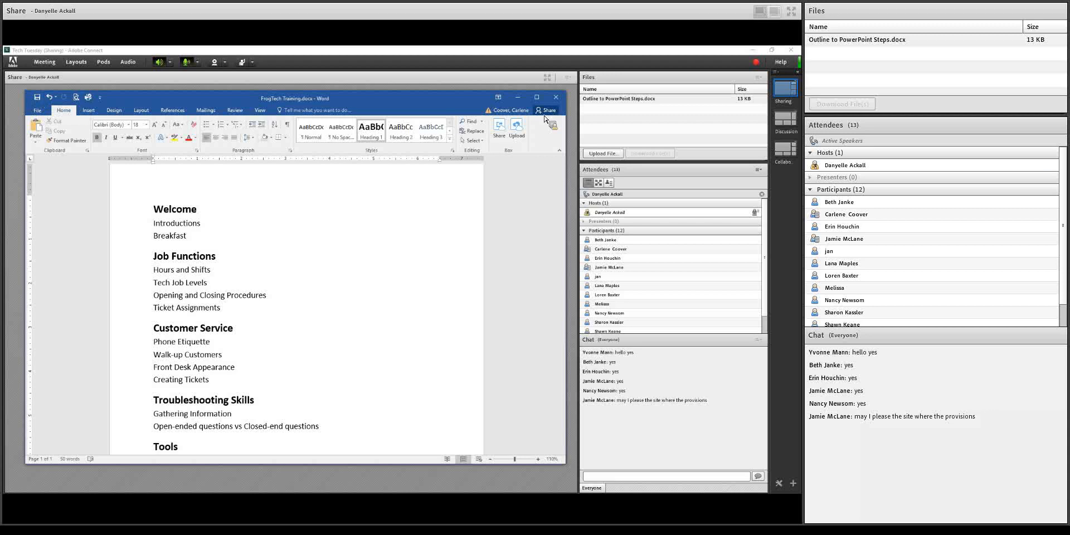
- Close the FrogTech Training outline, switch to PowerPoint and create a new presentation from the Organic template
click(556, 98)
click(556, 98)
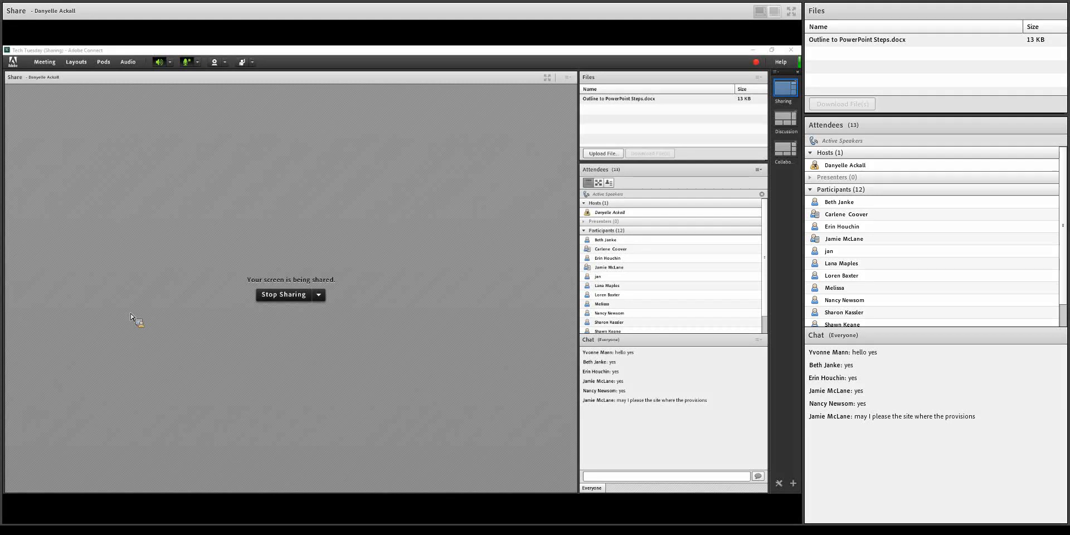
click(27, 233)
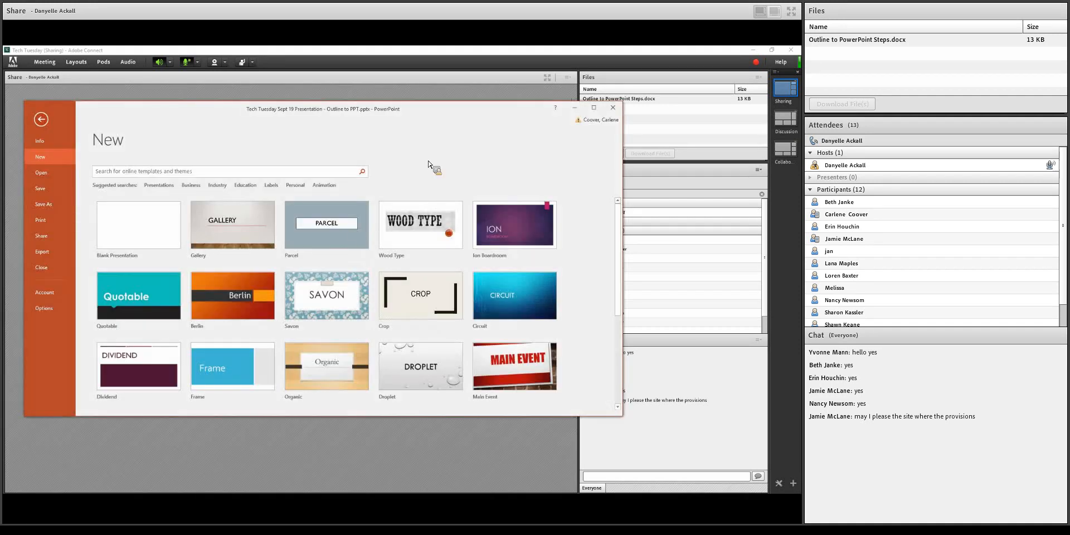
click(336, 379)
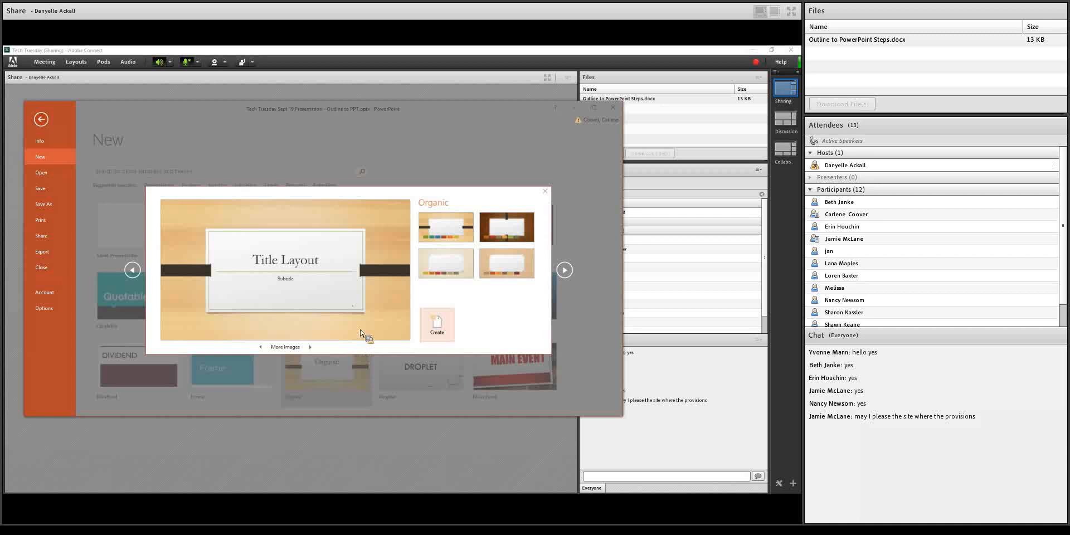
click(438, 326)
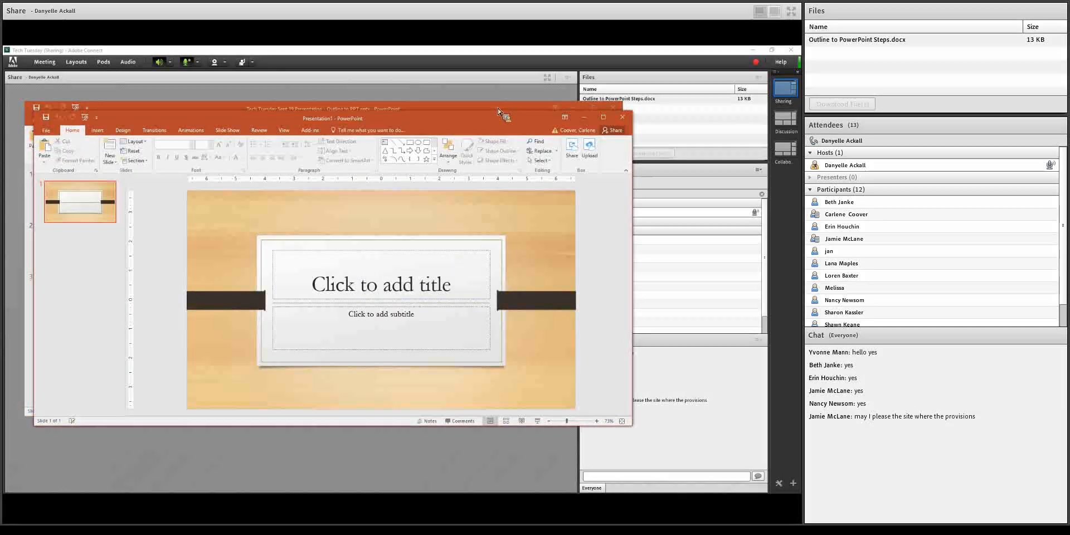
- Close the older Tech Tuesday presentation window, and reposition and enlarge the new presentation's window
drag(497, 109, 494, 93)
click(605, 94)
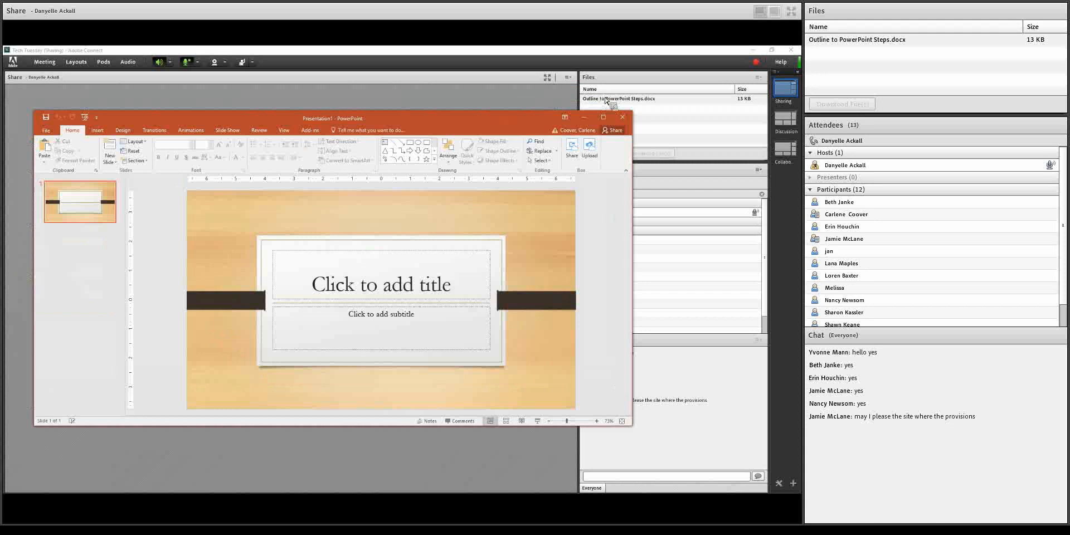
drag(382, 119, 375, 106)
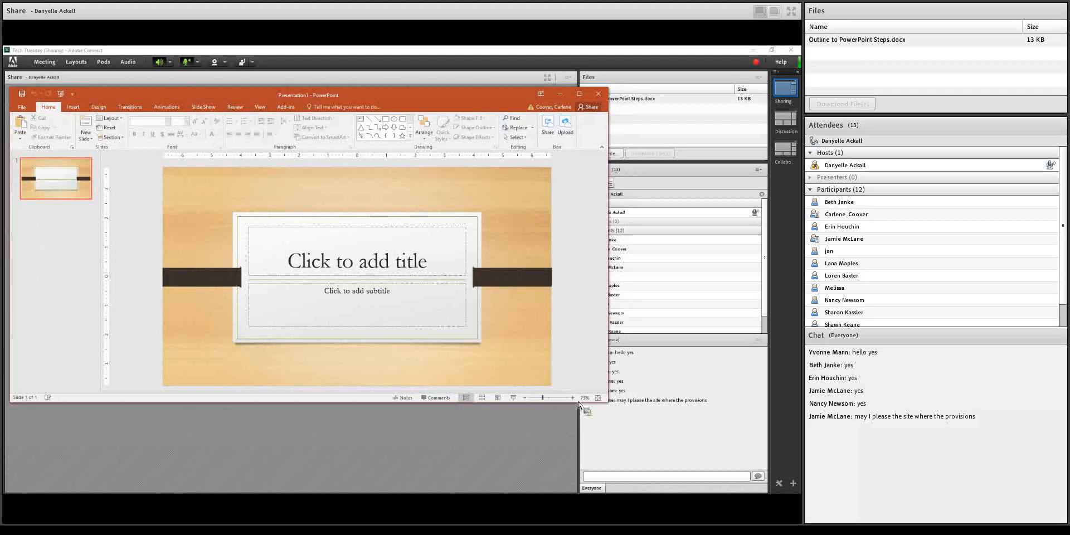
drag(607, 402, 679, 473)
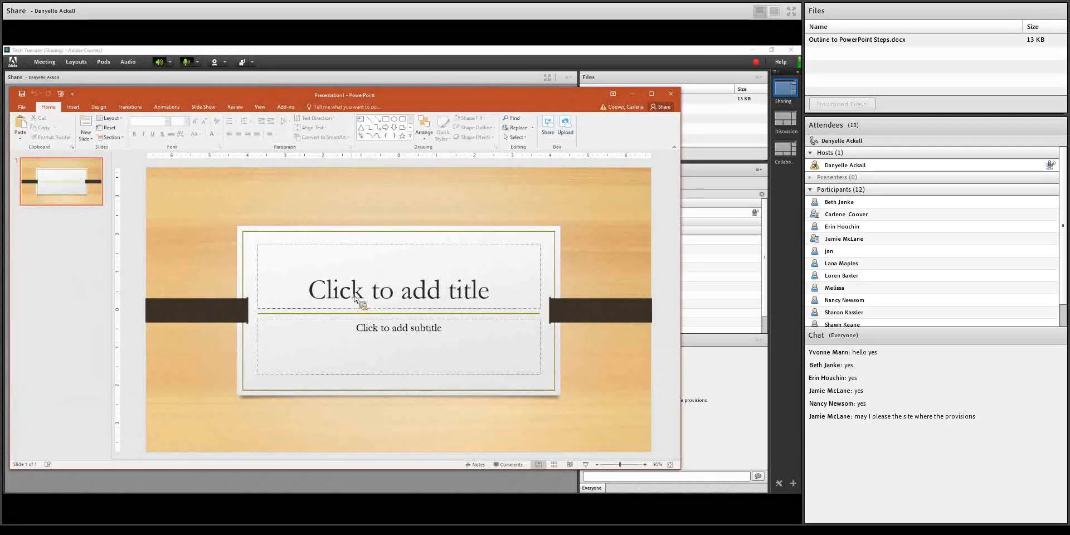
- Enter "FrogTech Training" as the title on the title slide
click(379, 296)
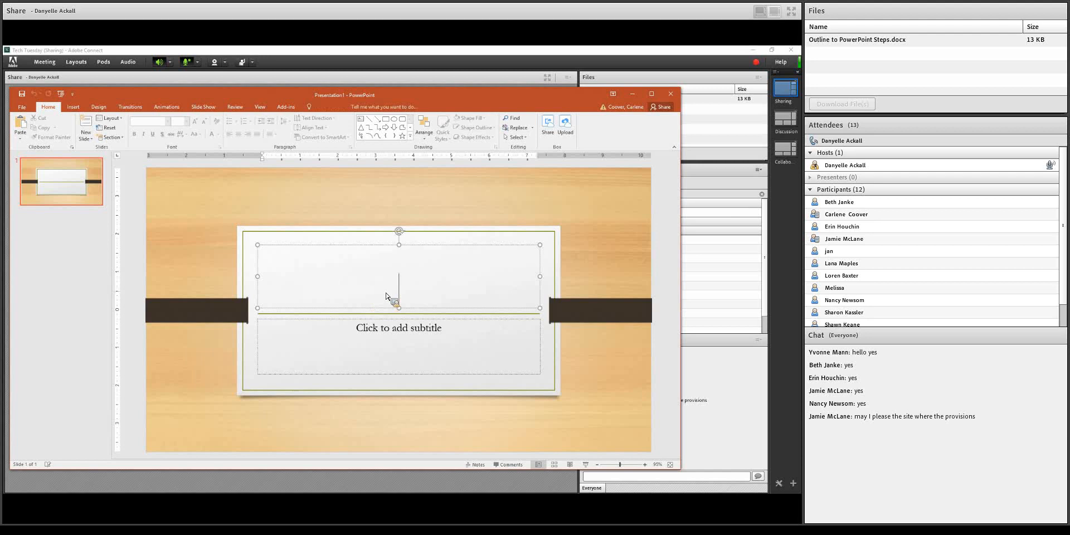
text(Fro)
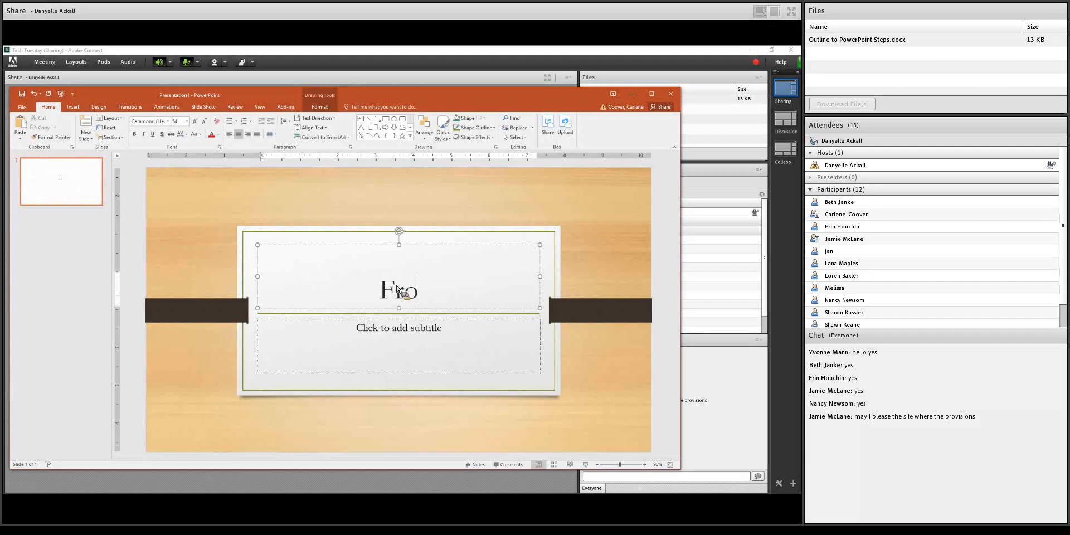
text(gTech Training)
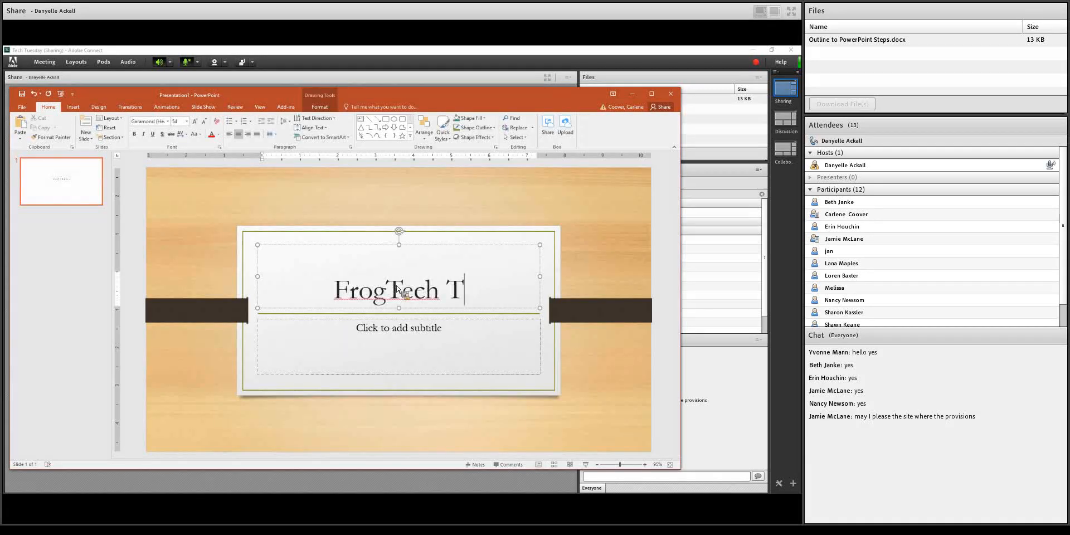
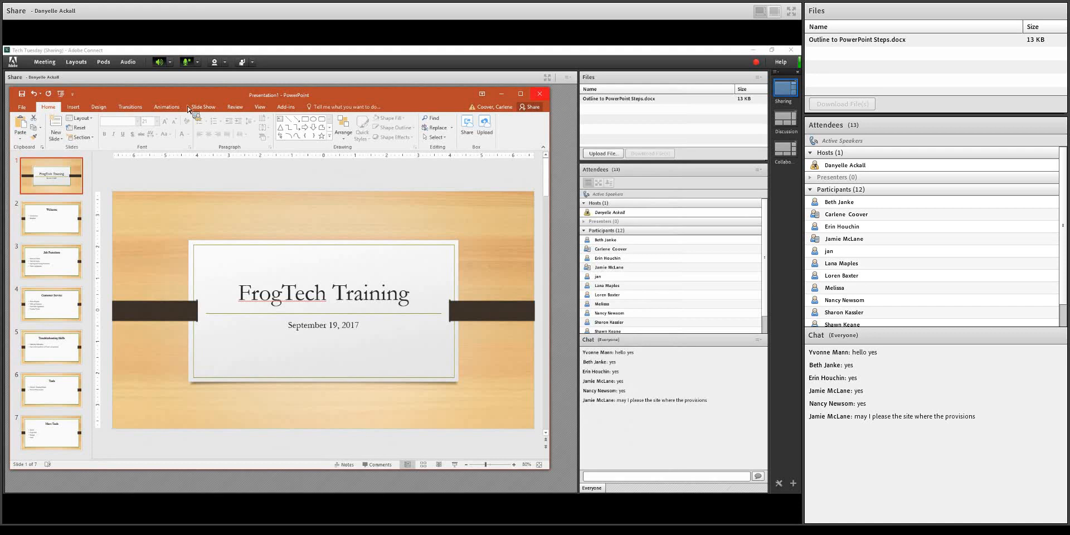
- Close the FrogTech Training presentation without saving the changes
click(540, 94)
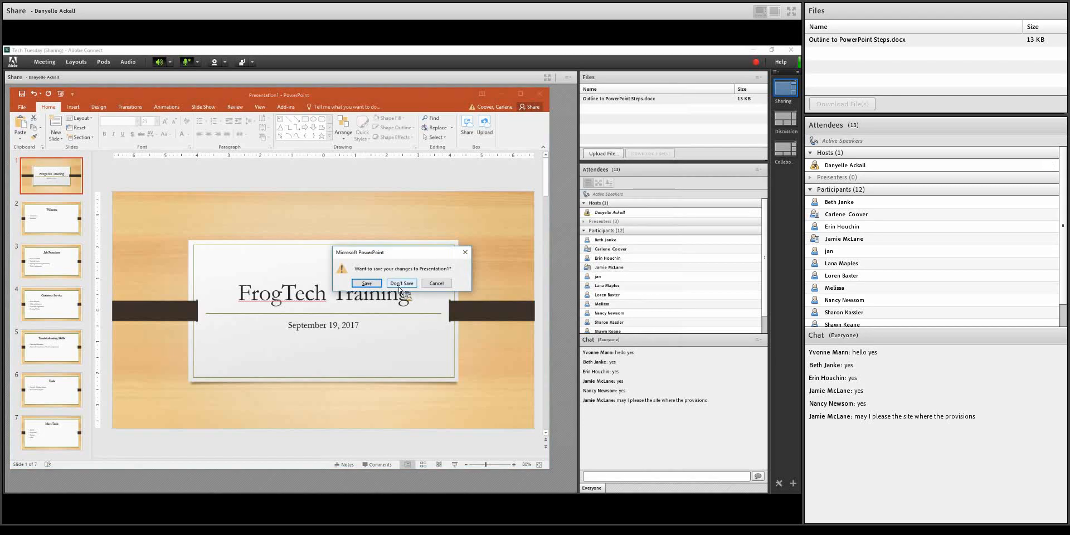
click(402, 284)
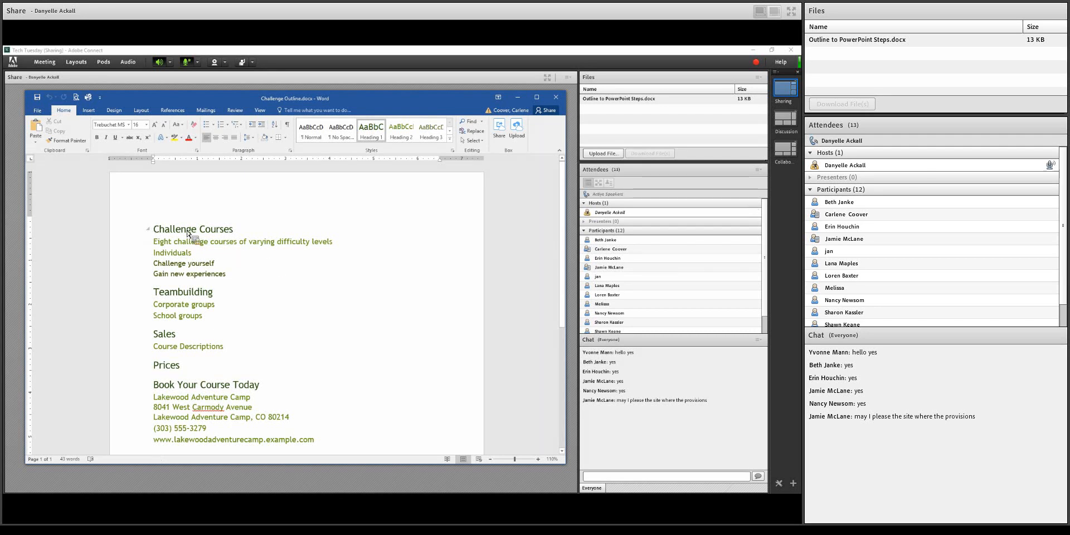
- Examine the heading styles used for Challenge Courses and the lines beneath it in the Challenge Outline document
click(142, 237)
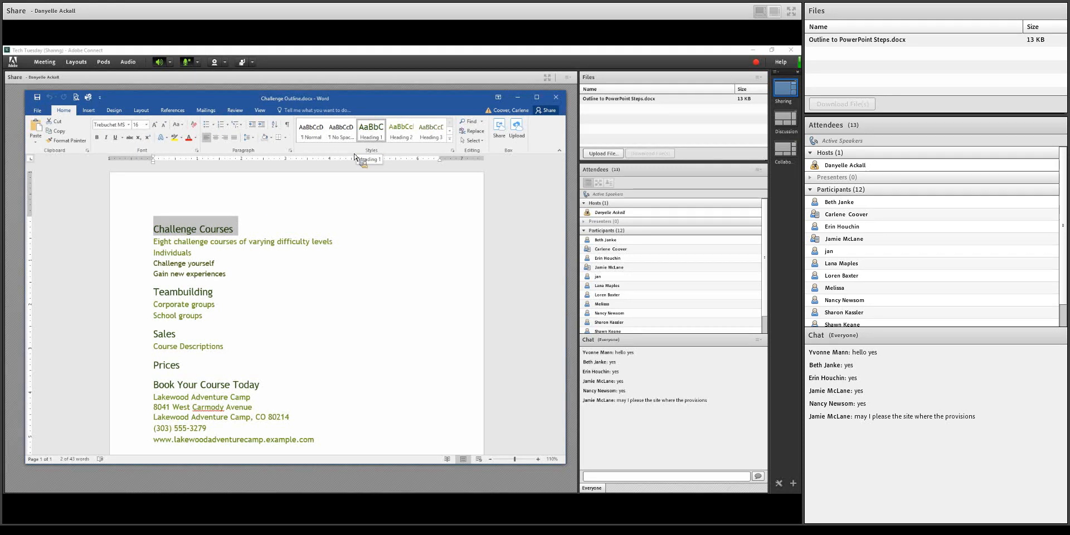
click(131, 248)
drag(131, 249, 133, 254)
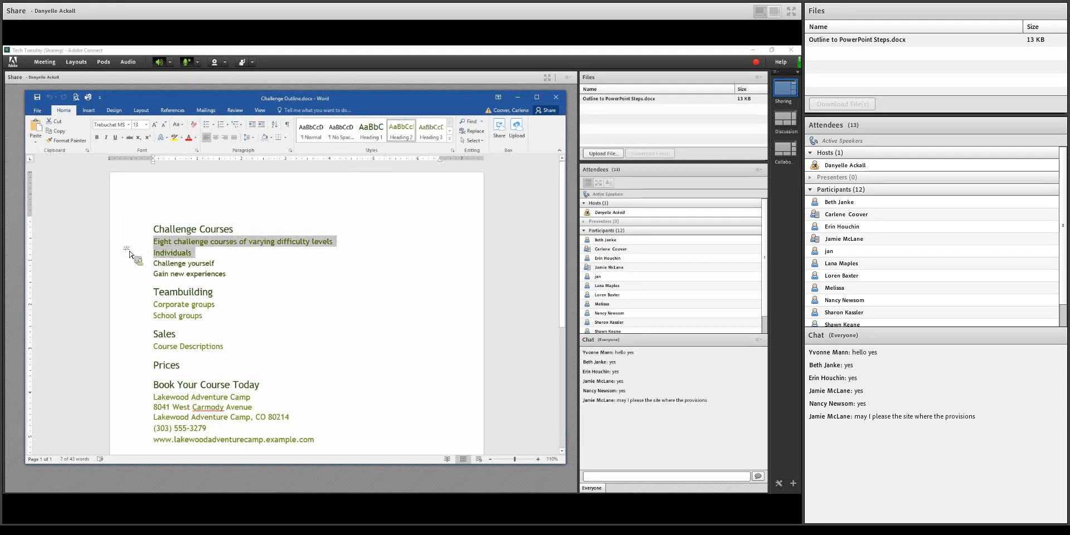
mouse_move(361, 211)
mouse_down()
mouse_move(334, 179)
mouse_move(205, 252)
mouse_move(181, 250)
mouse_up()
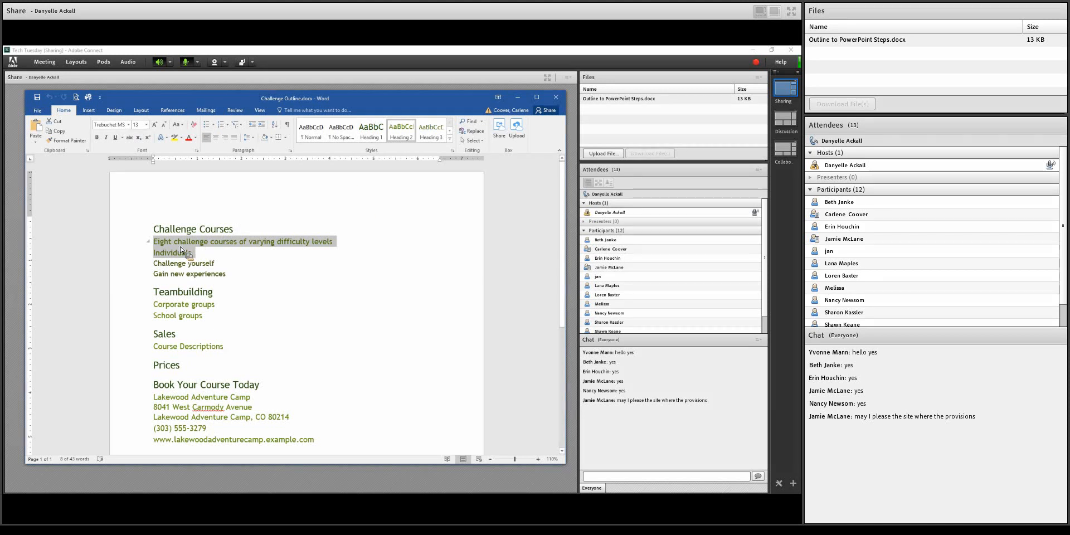
click(132, 274)
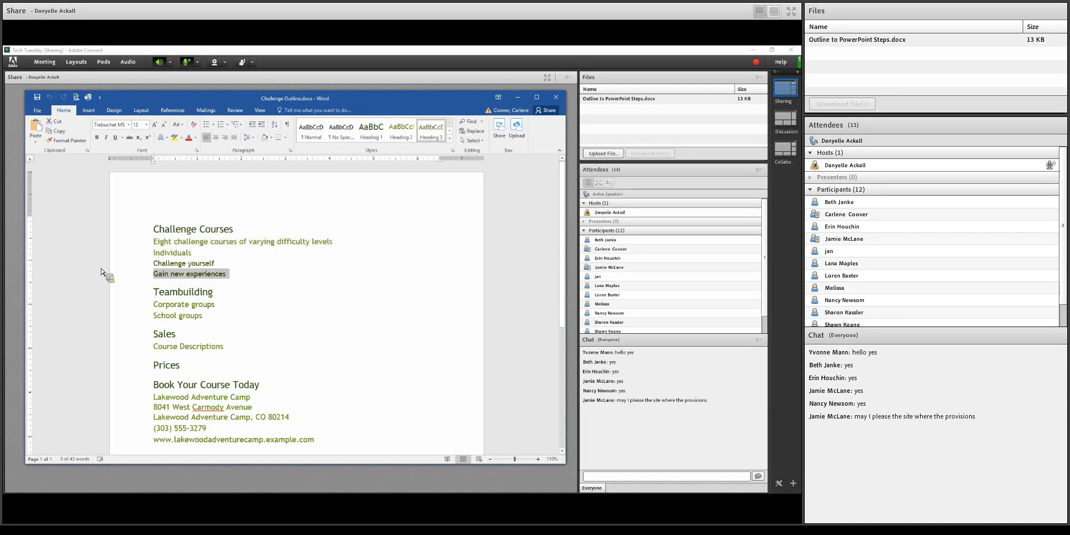
drag(122, 264, 122, 275)
drag(459, 162, 245, 272)
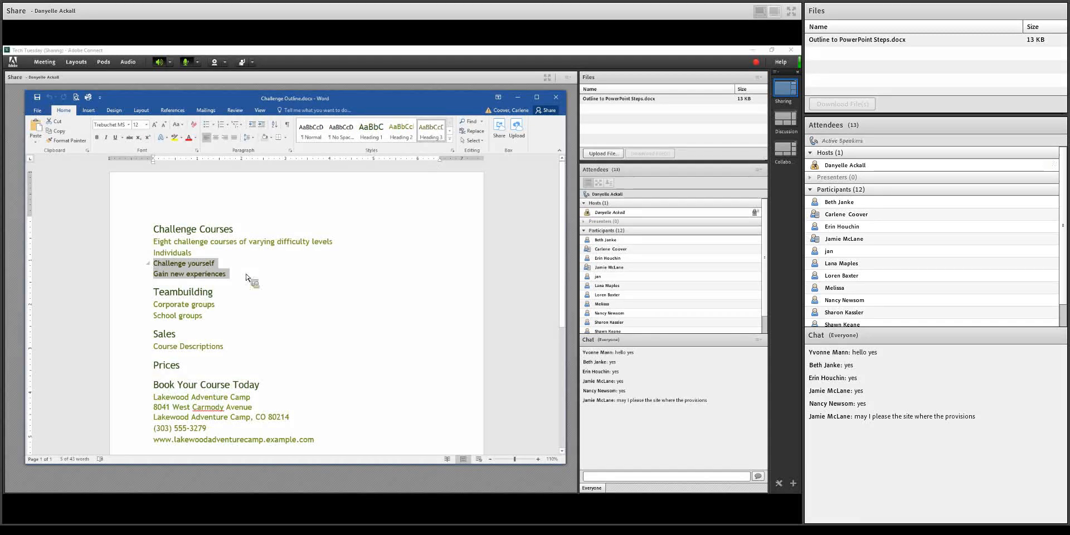
click(367, 294)
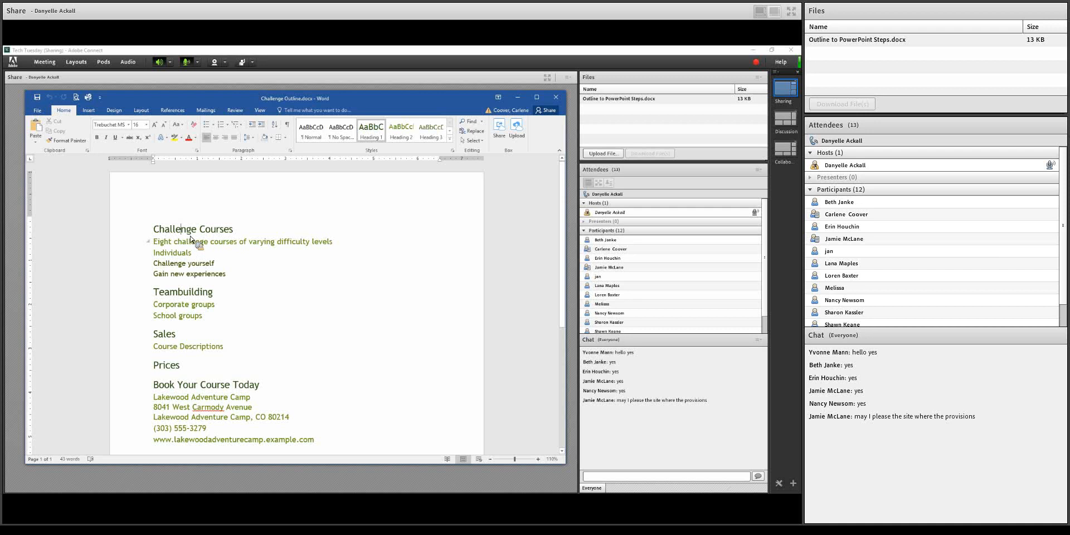
click(137, 236)
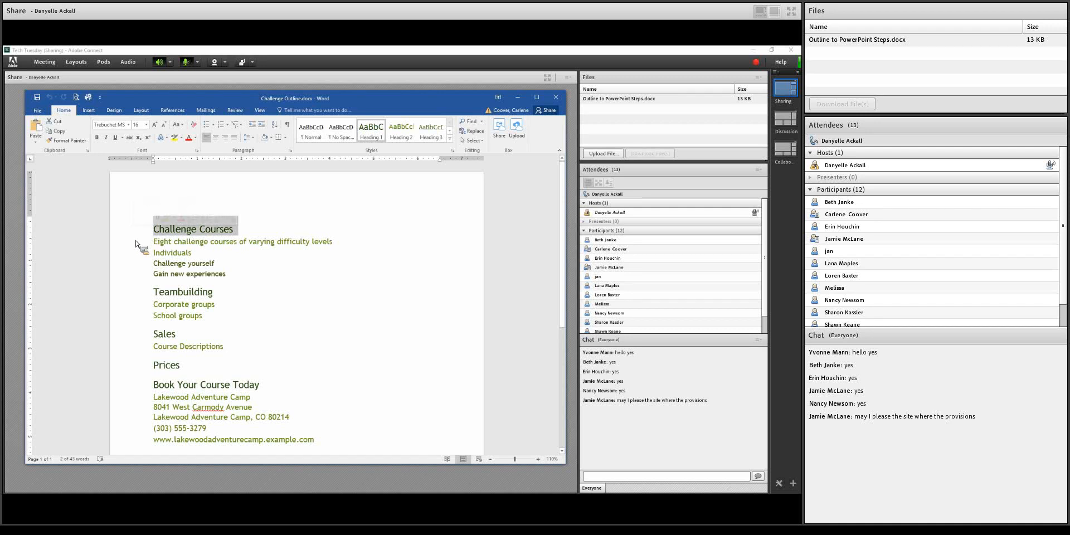
- Check the heading styles of Teambuilding and its two group lines, and close the Challenge Outline document
click(138, 294)
drag(139, 315, 139, 305)
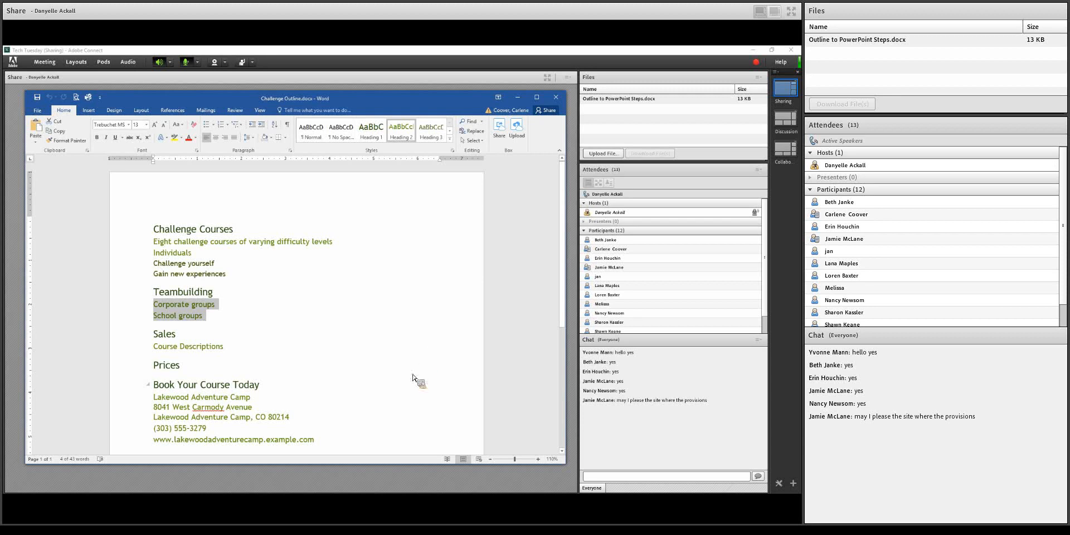
scroll(413, 379, down, 3)
scroll(413, 379, up, 3)
click(556, 97)
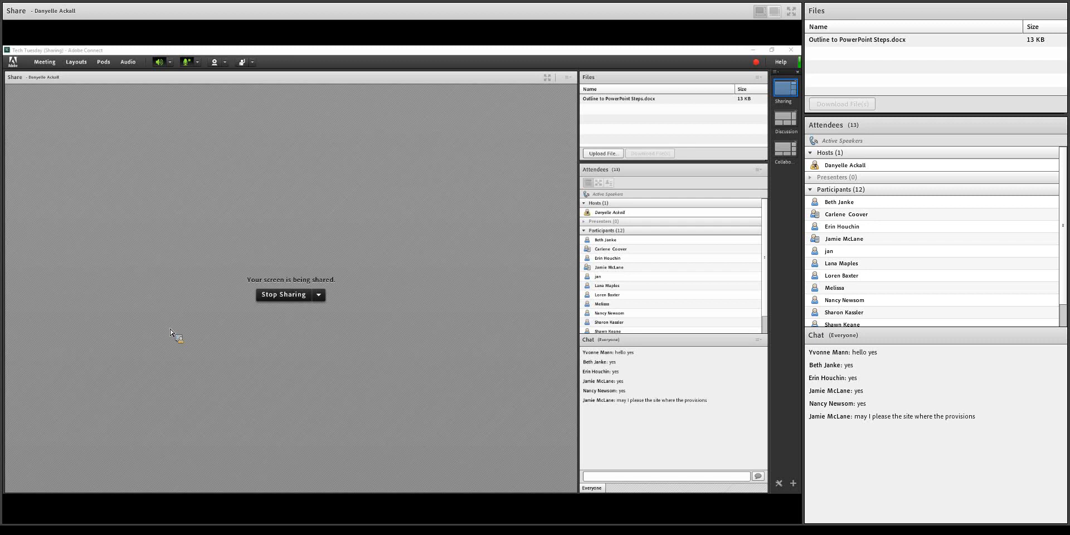
- Switch to PowerPoint and create a new presentation from the Ion Boardroom theme in its blue variant
key(alt+Tab)
drag(307, 158, 315, 114)
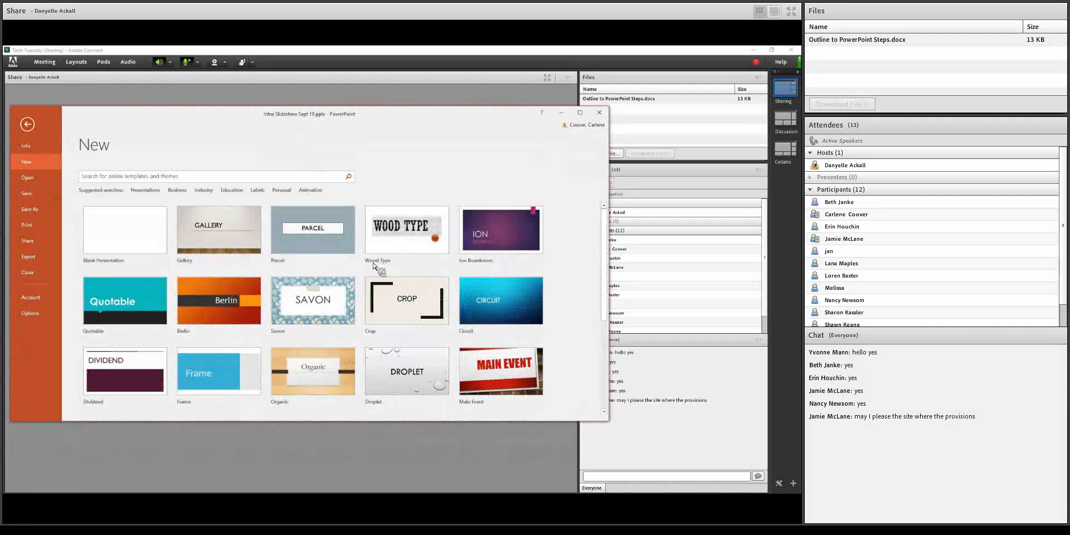
click(506, 240)
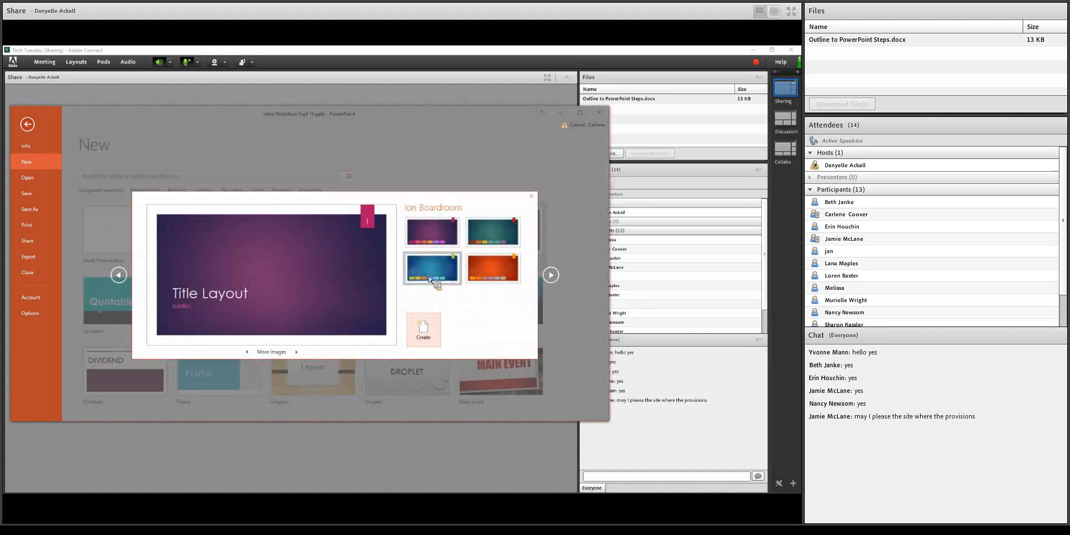
click(431, 273)
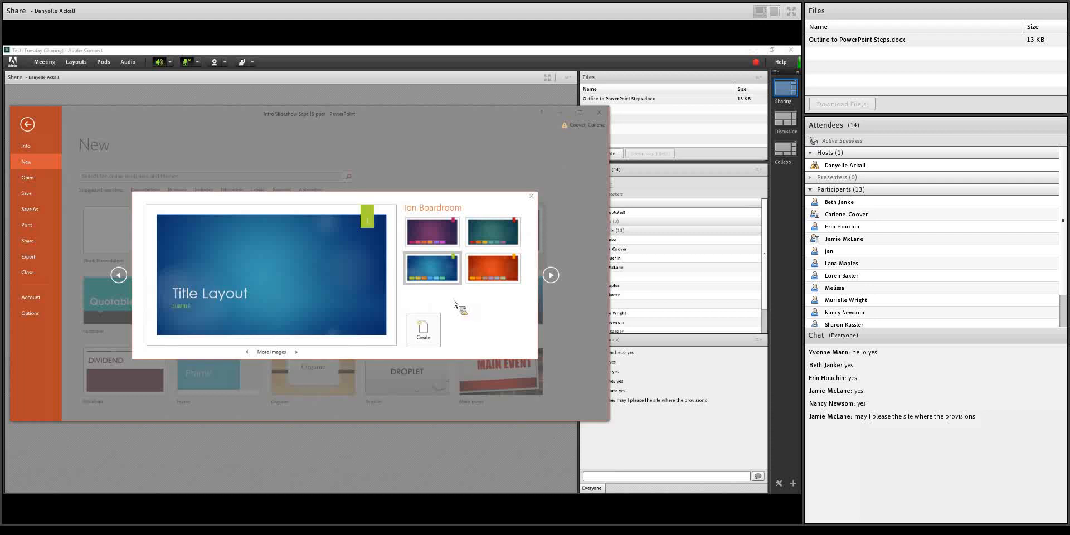
click(423, 331)
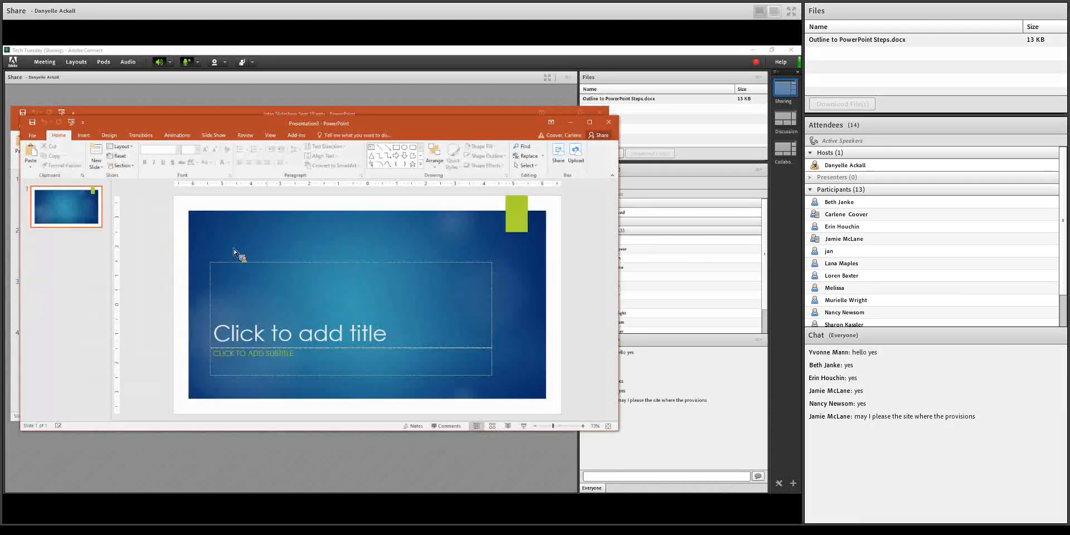
- Enter "Challange" as the title on the title slide and set the insertion point for new slides beneath slide 1
click(306, 341)
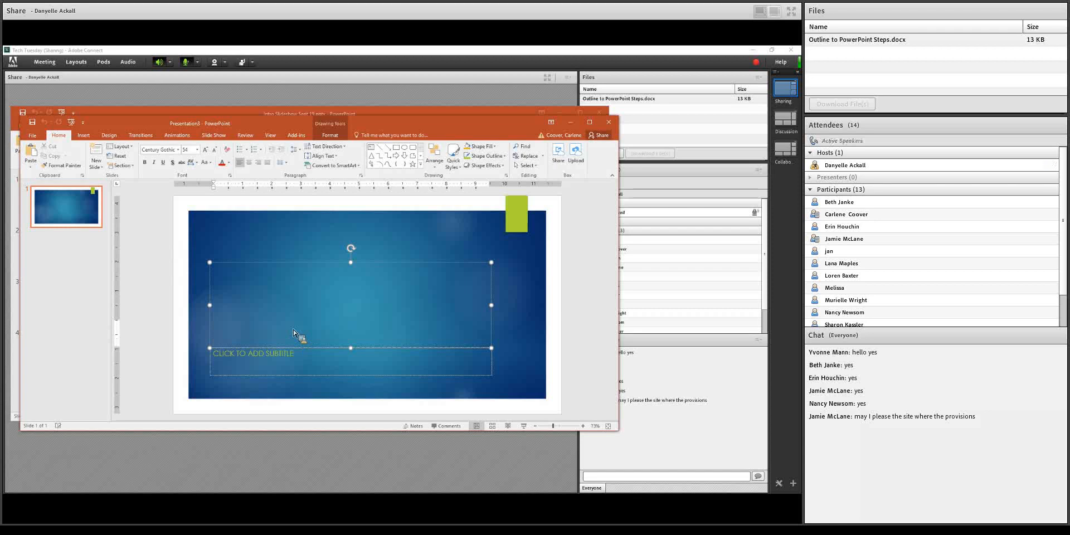
text(Challange)
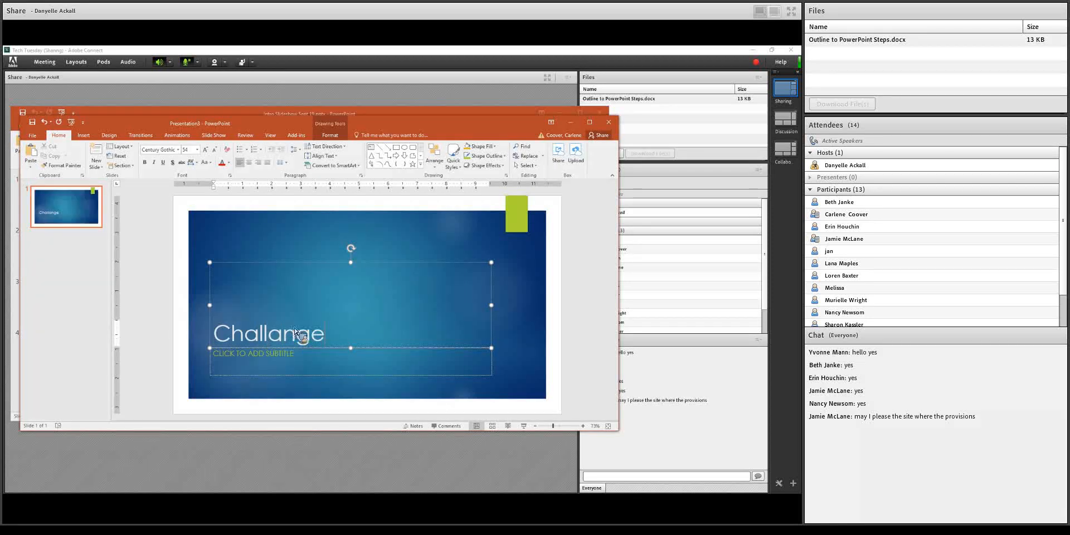
click(92, 272)
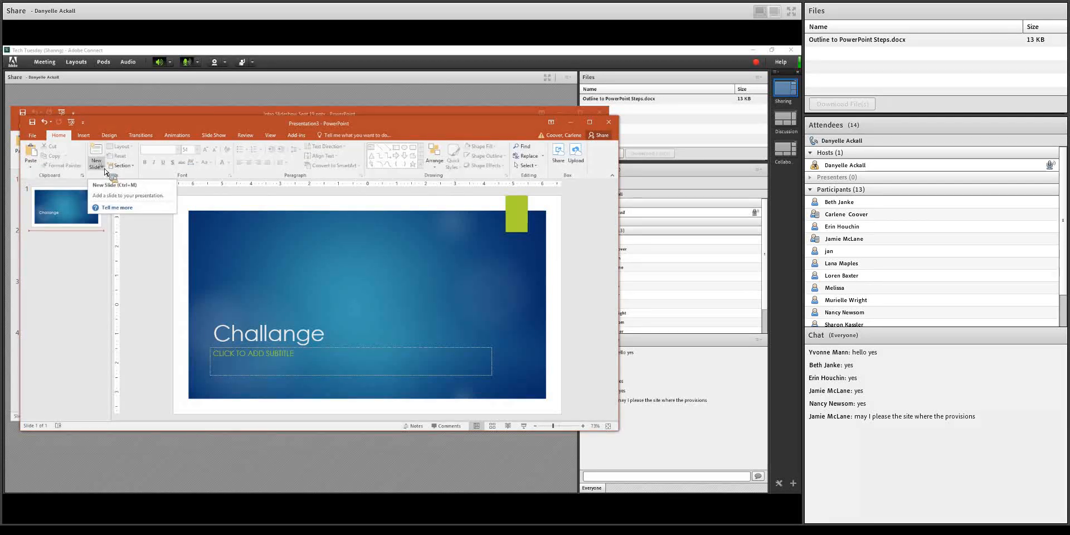
- Insert slides from the outline Challenge Outline.docx in the Adventure folder
click(101, 167)
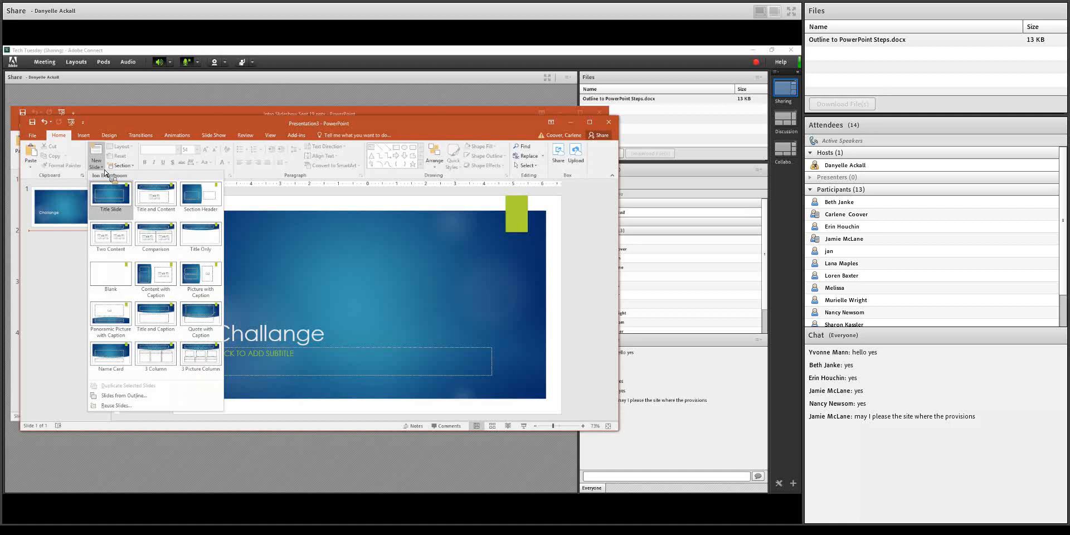
click(146, 397)
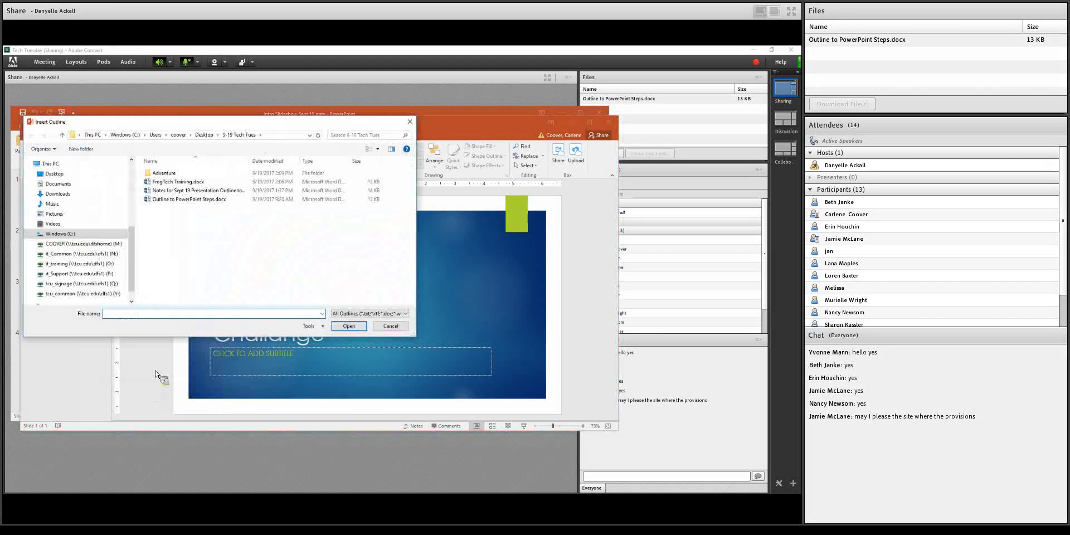
double_click(164, 173)
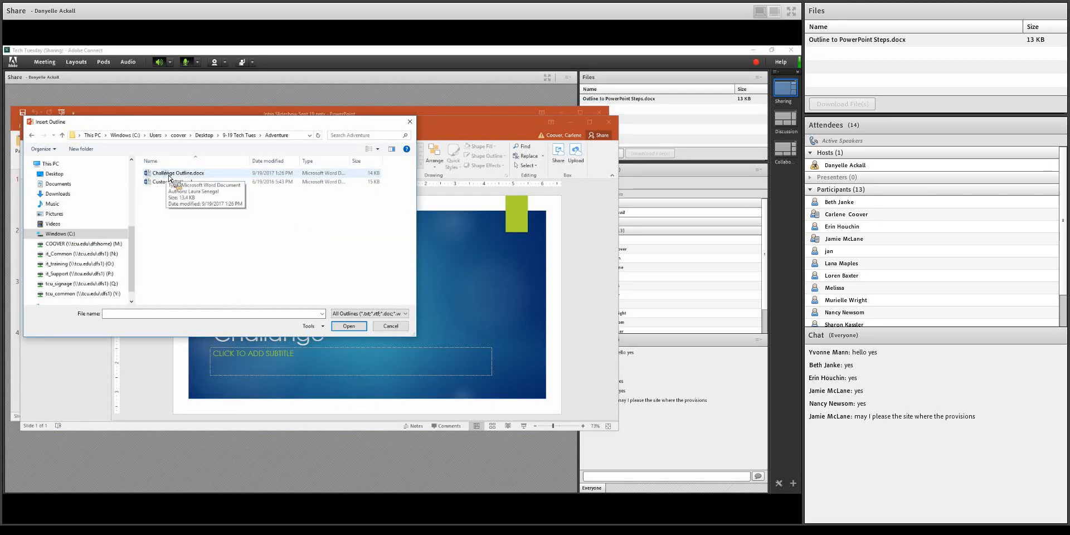
double_click(170, 173)
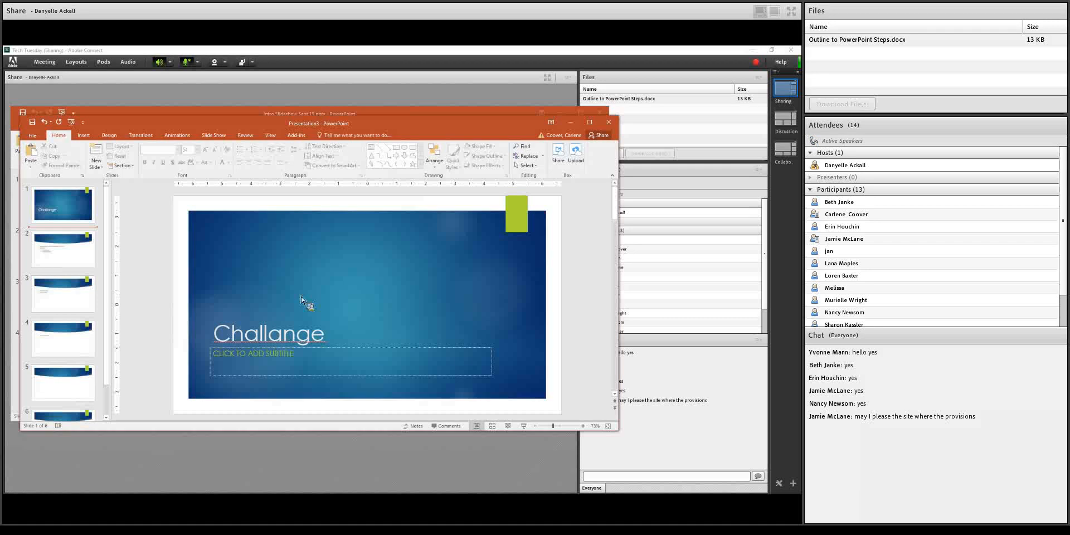
- Review imported slides 2 to 5, including the title text on the Prices slide, and return to the title slide
click(62, 260)
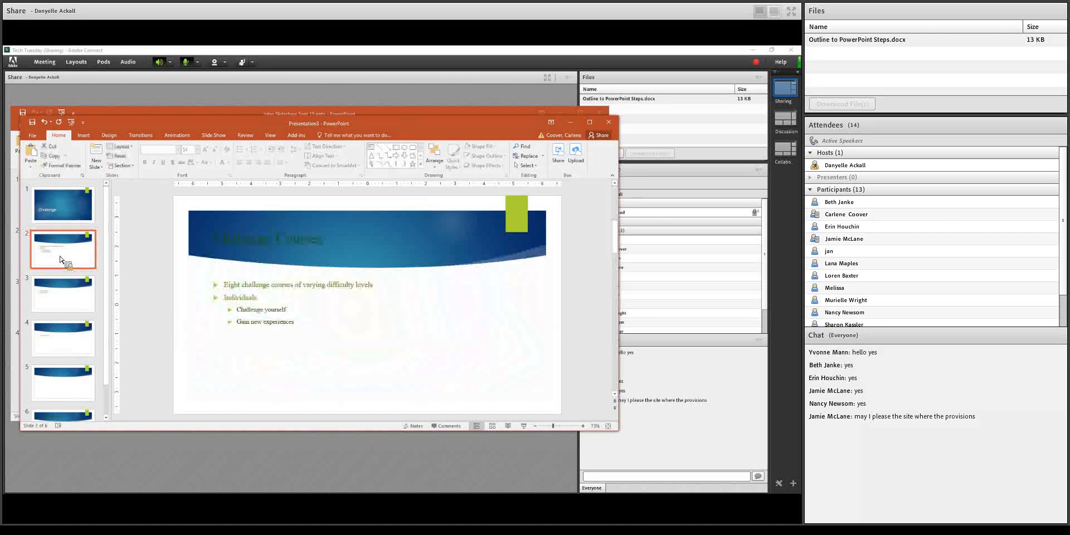
click(67, 301)
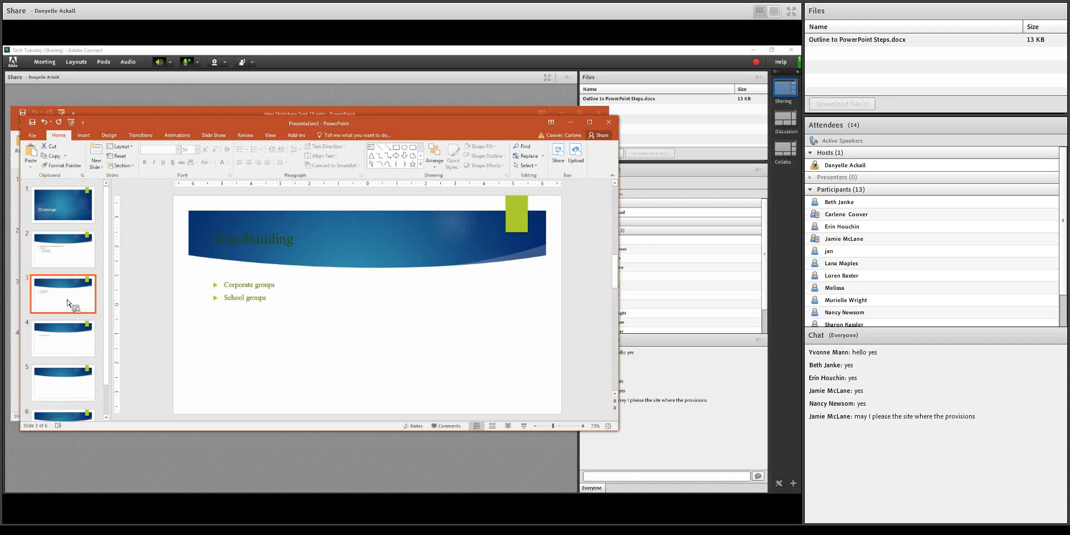
click(71, 347)
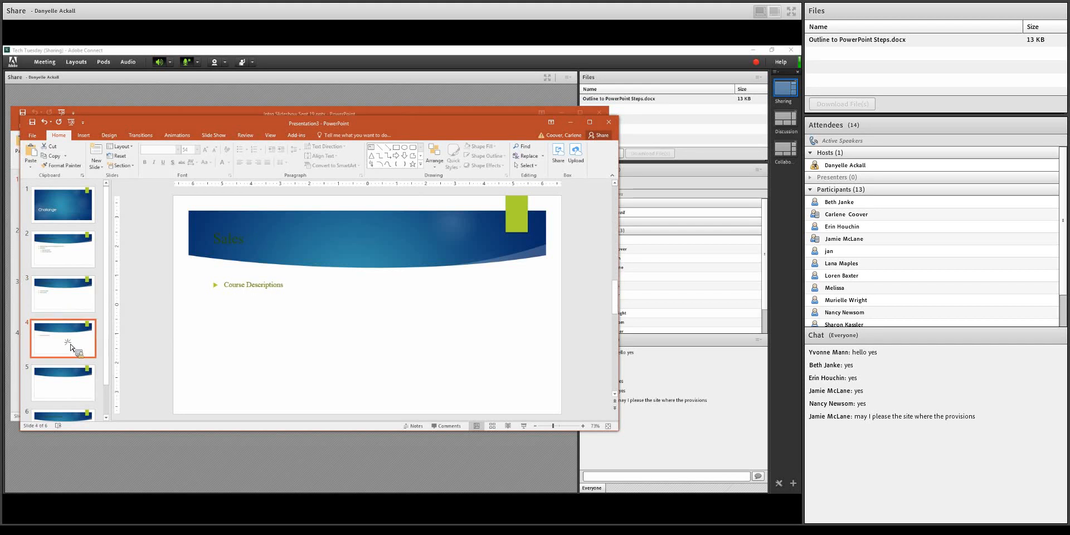
click(73, 387)
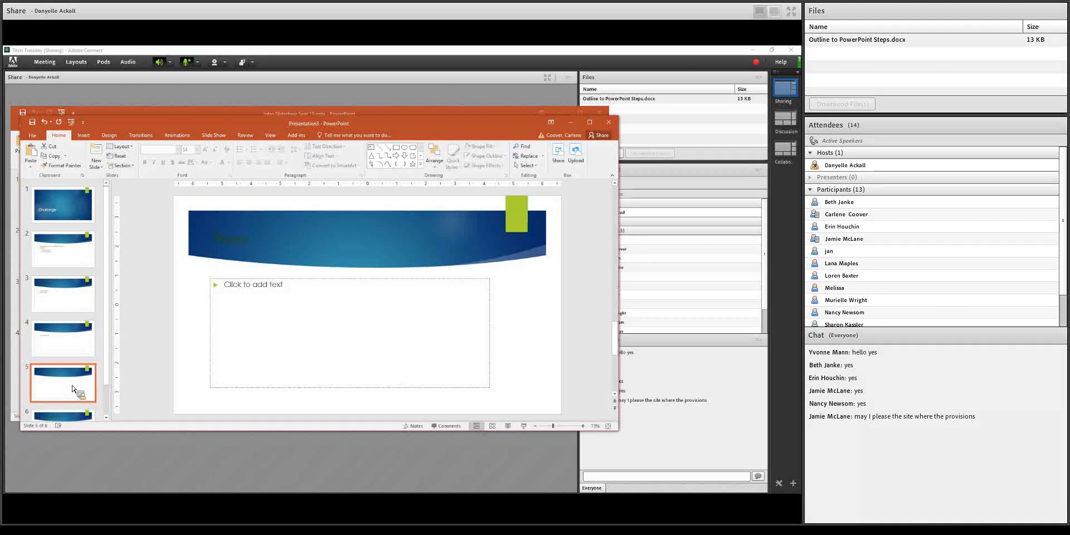
click(251, 239)
double_click(245, 240)
drag(210, 243, 111, 380)
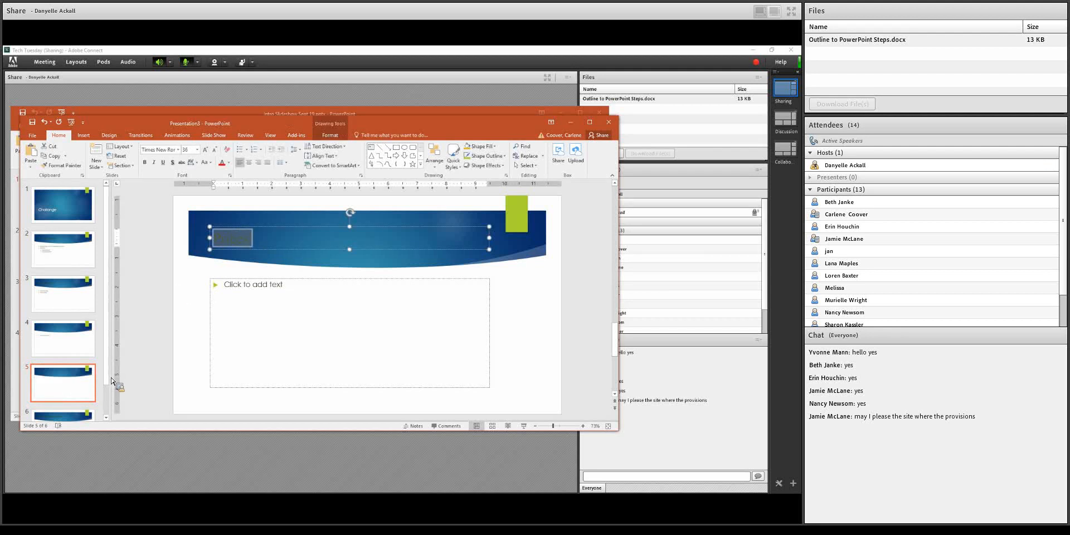
drag(223, 371, 191, 400)
drag(99, 221, 76, 207)
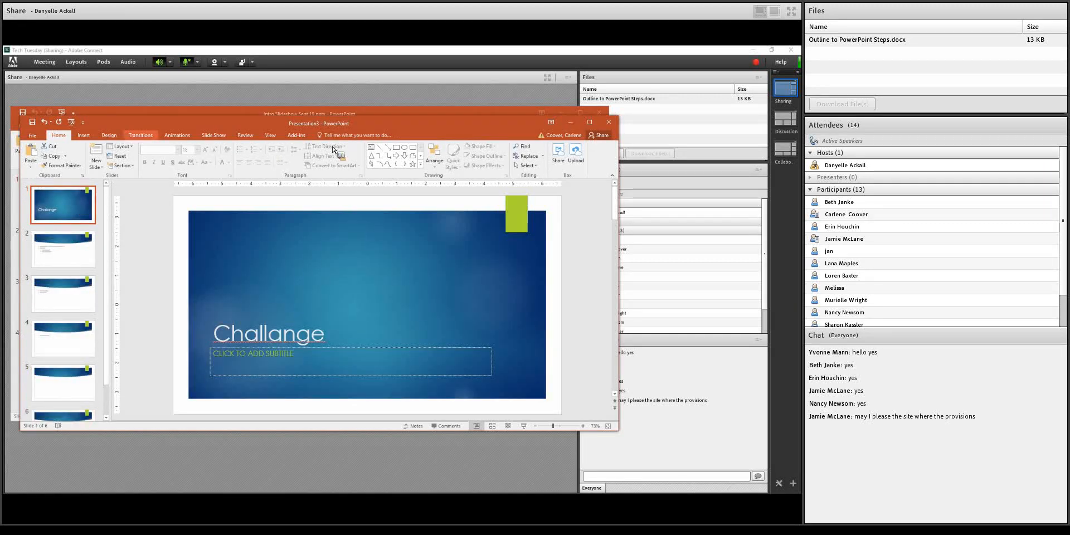
- Apply the orange Ion Boardroom variant to the presentation and check it on the Teambuilding and title slides
click(110, 135)
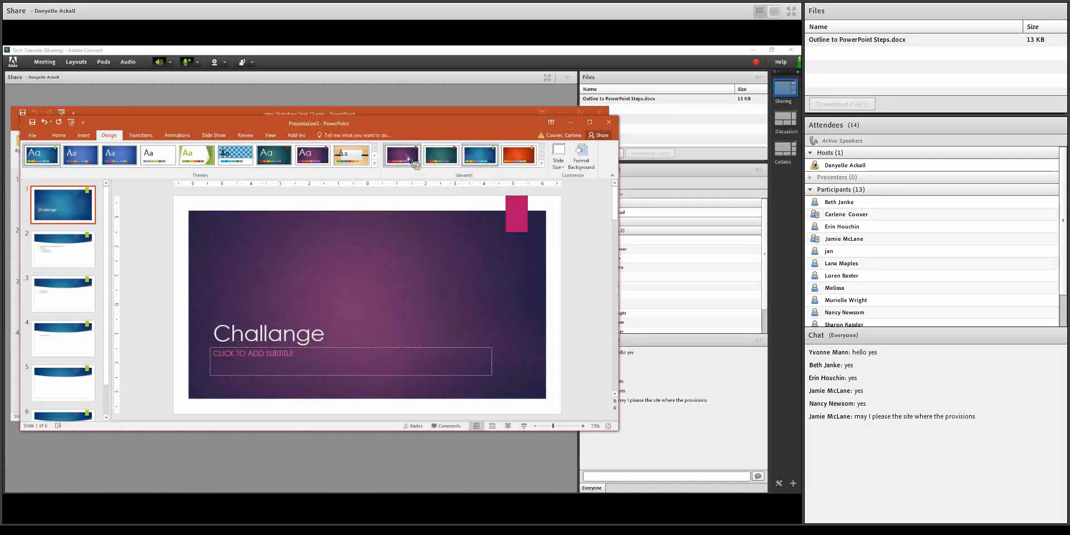
click(63, 249)
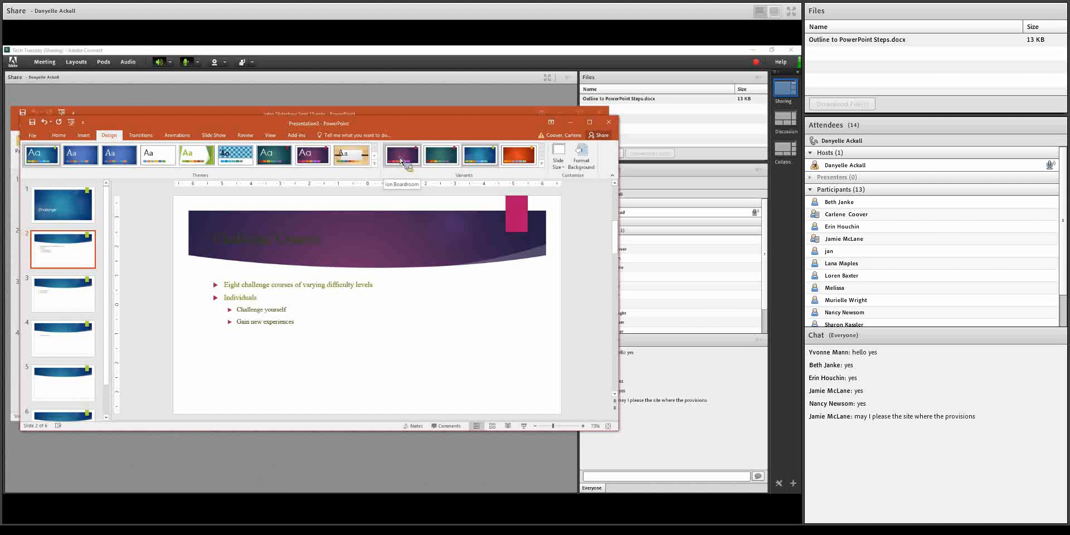
click(531, 160)
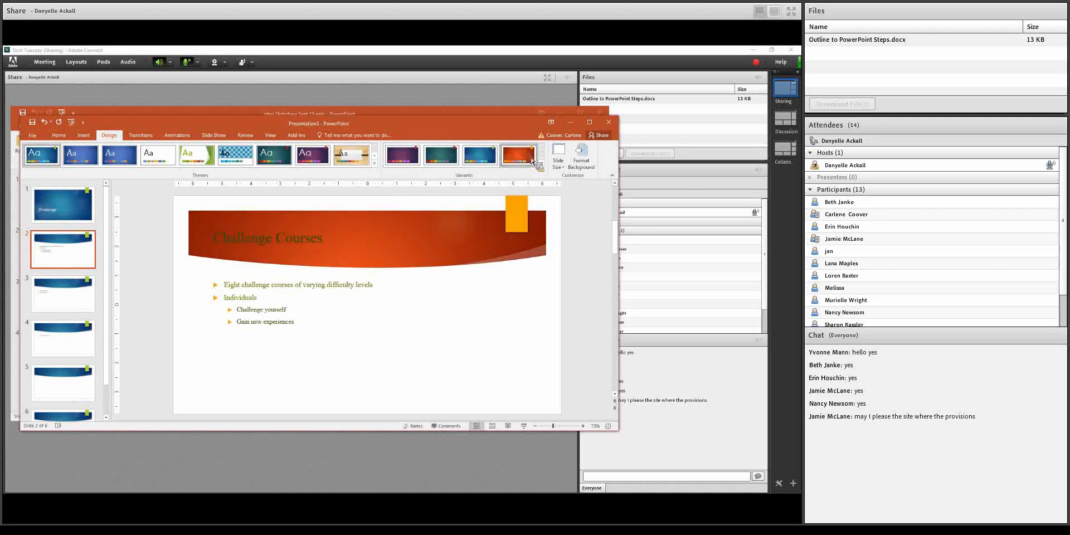
click(78, 302)
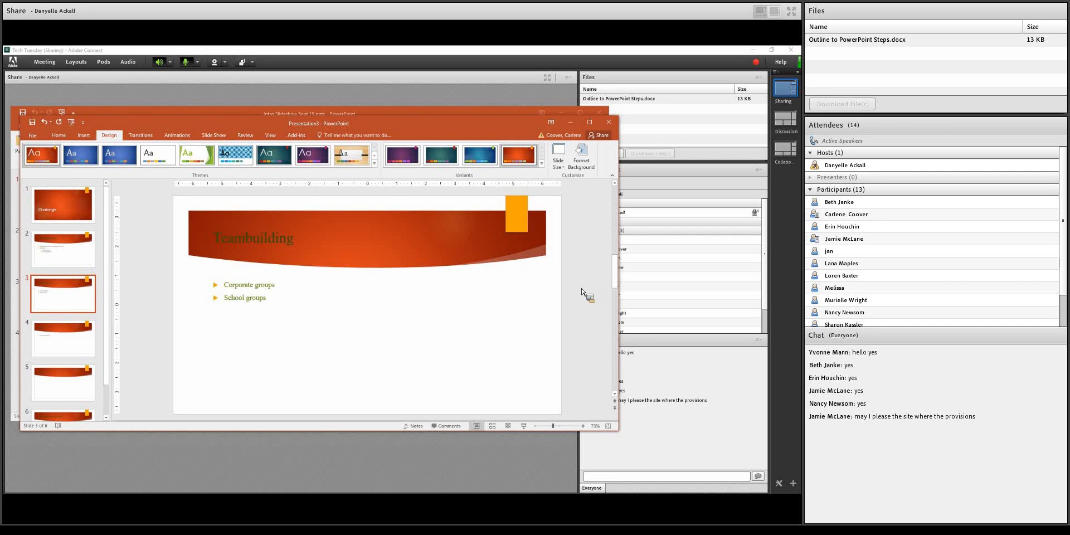
click(63, 204)
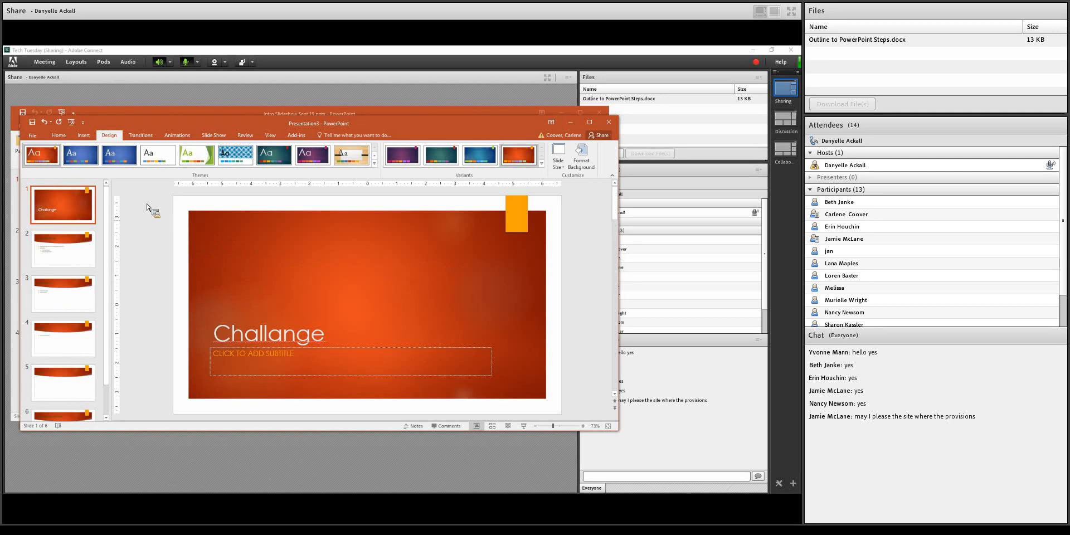
- Select the last slide, Book Your Course Today, and open Reuse Slides to add slides after it
click(59, 135)
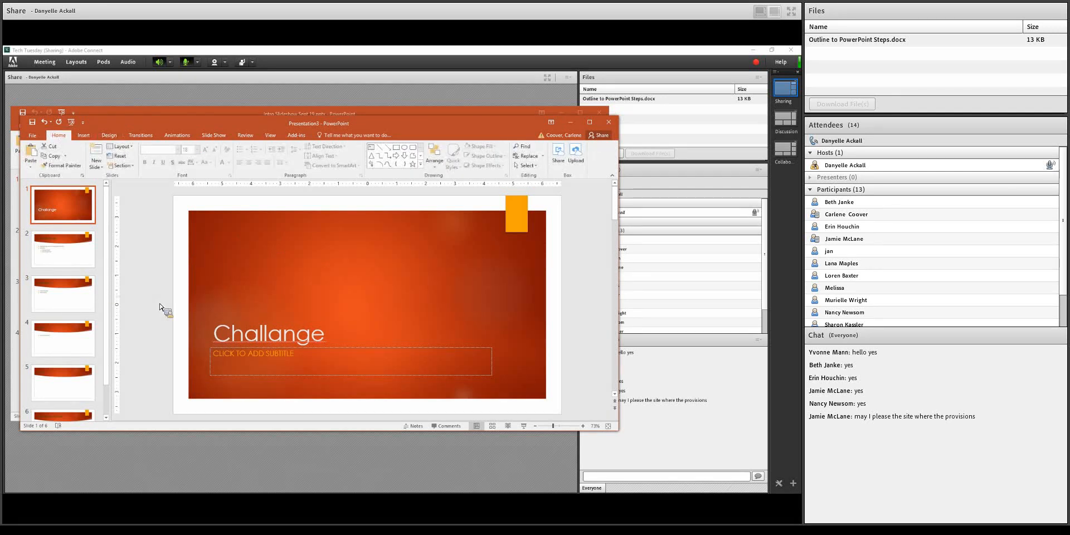
click(105, 166)
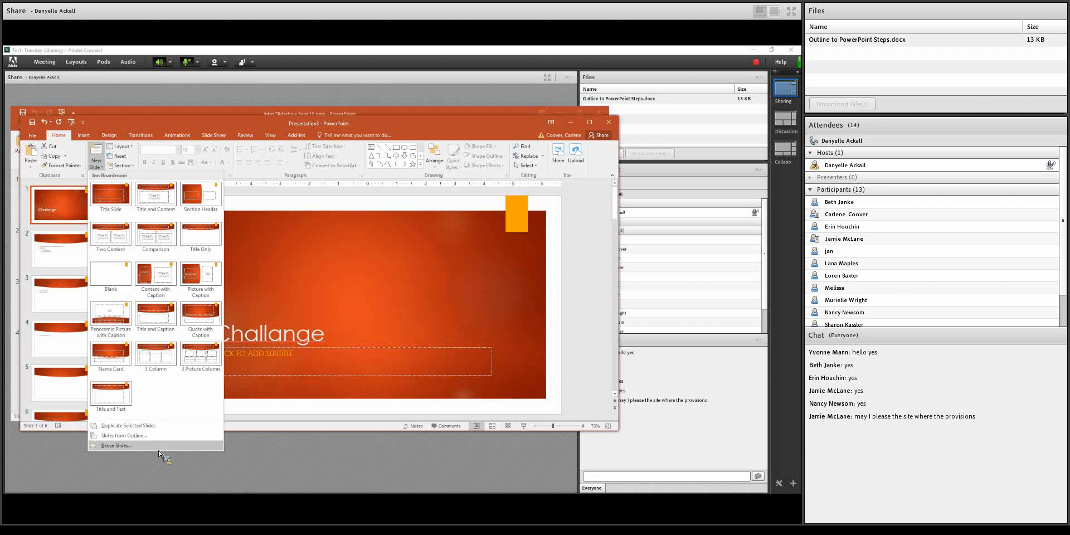
click(309, 457)
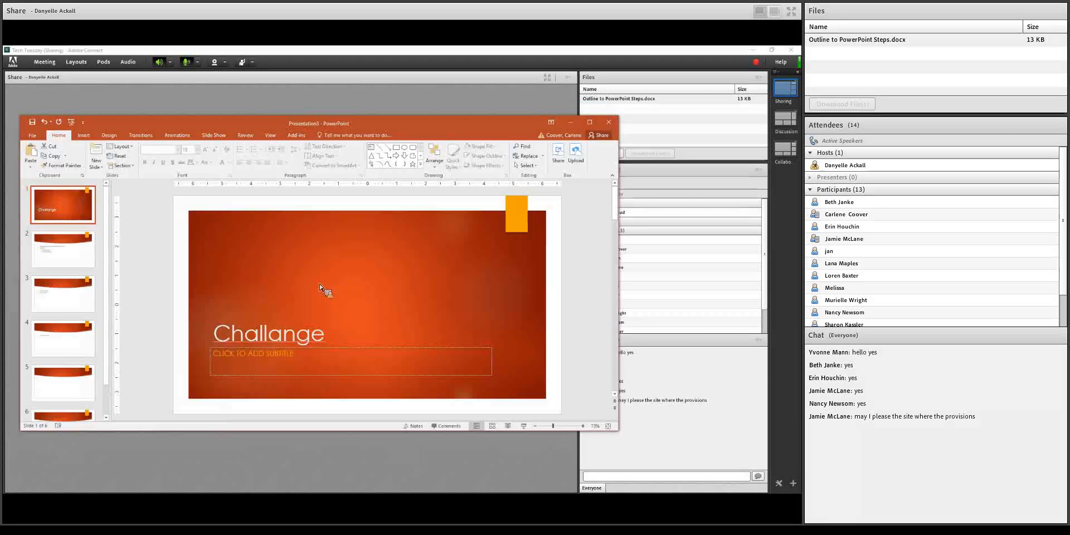
scroll(110, 368, down, 2)
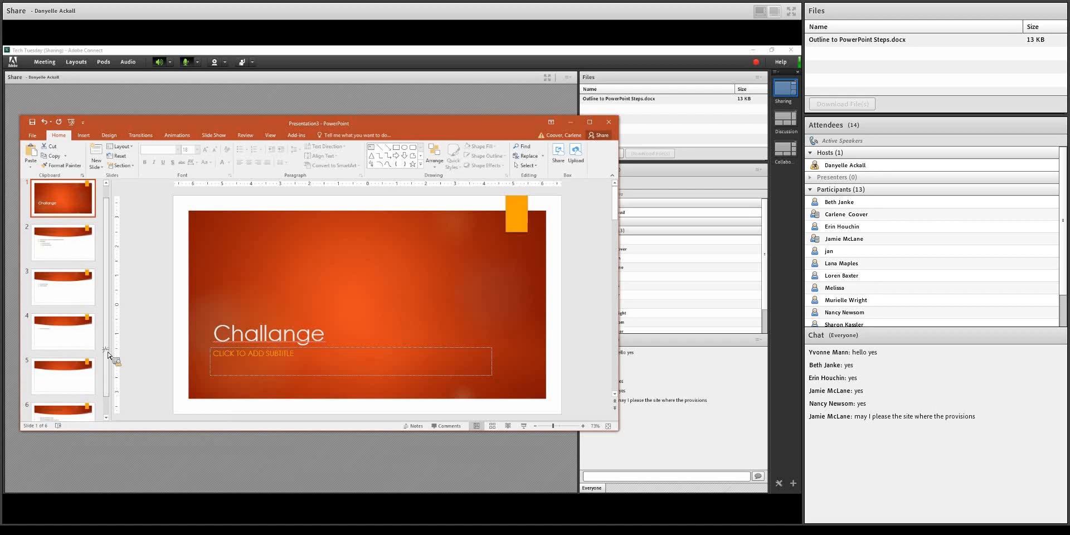
click(87, 403)
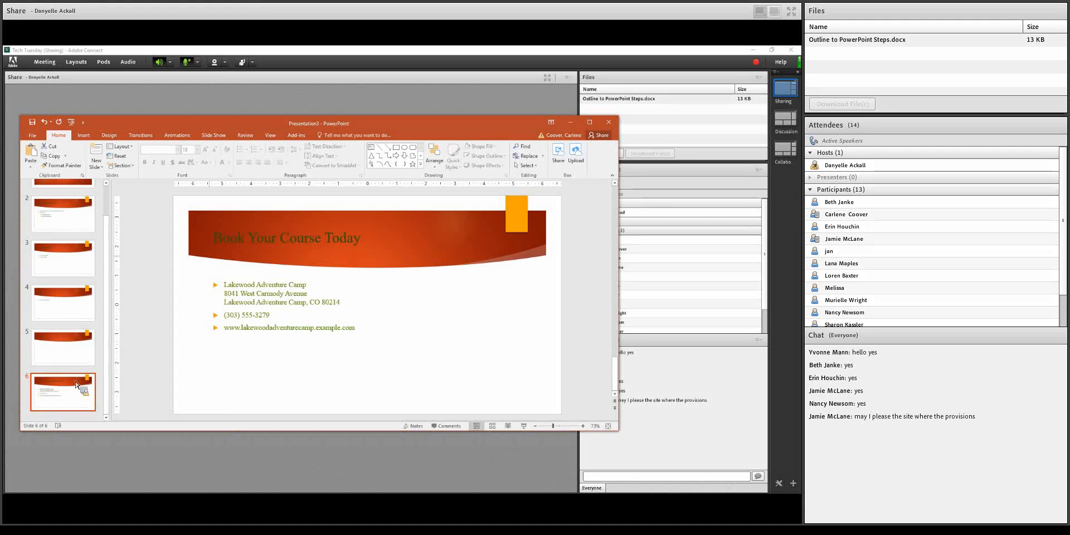
drag(77, 384, 109, 172)
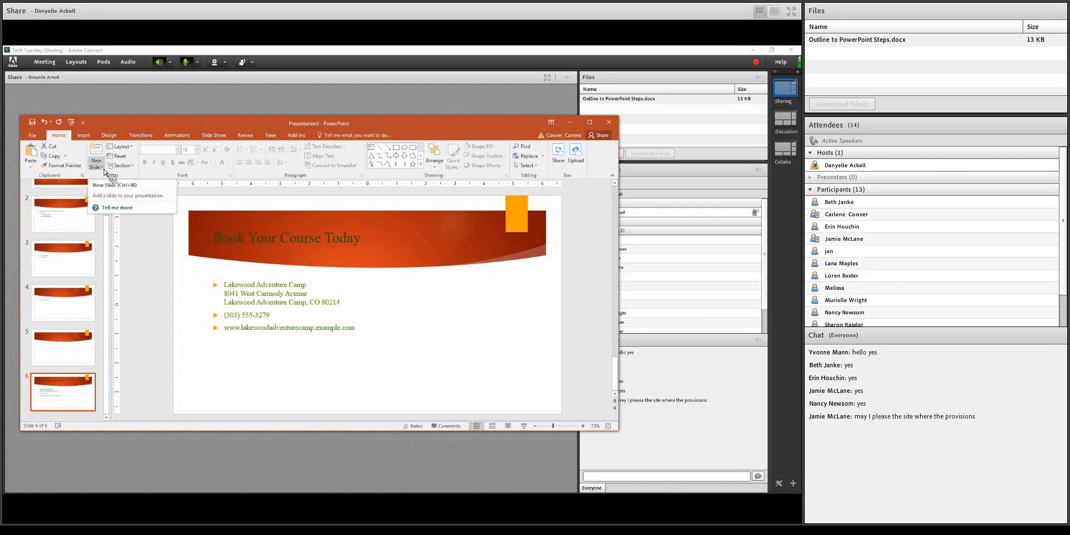
click(104, 170)
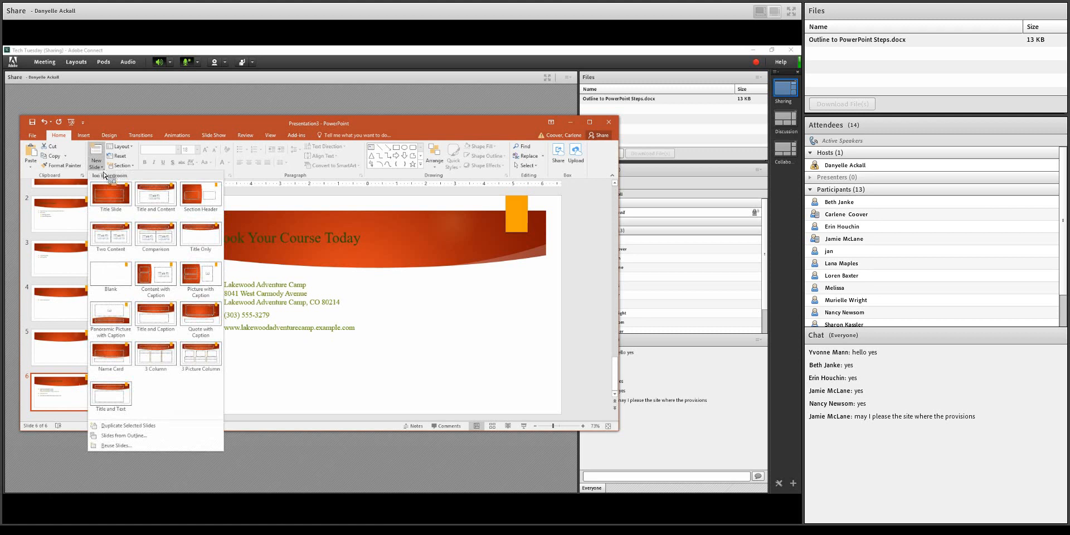
drag(104, 175, 140, 448)
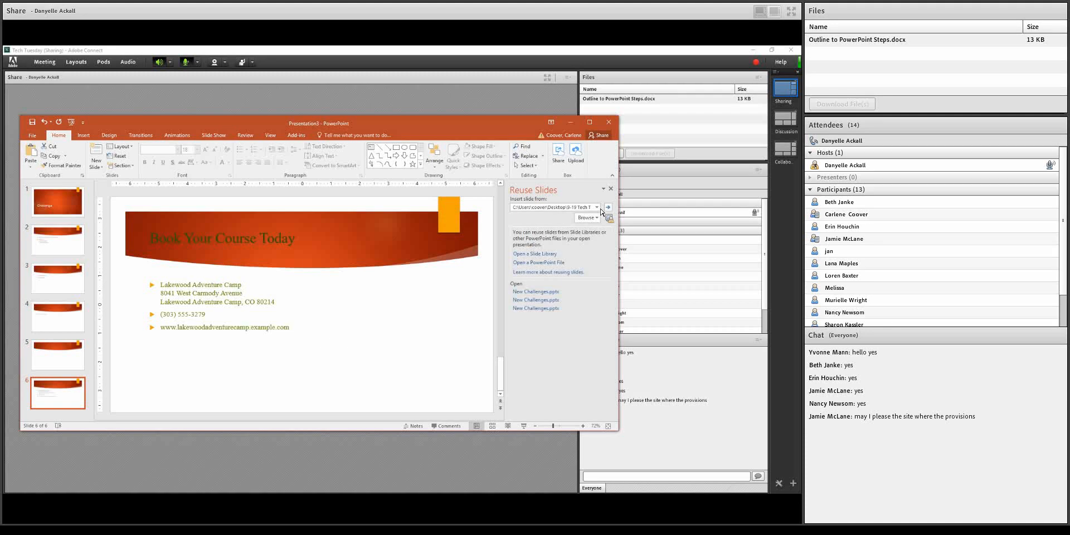
- Load New Challenges.pptx from the Adventure folder inside 9-19 Tech Tues on the Desktop as the source for reused slides
click(586, 217)
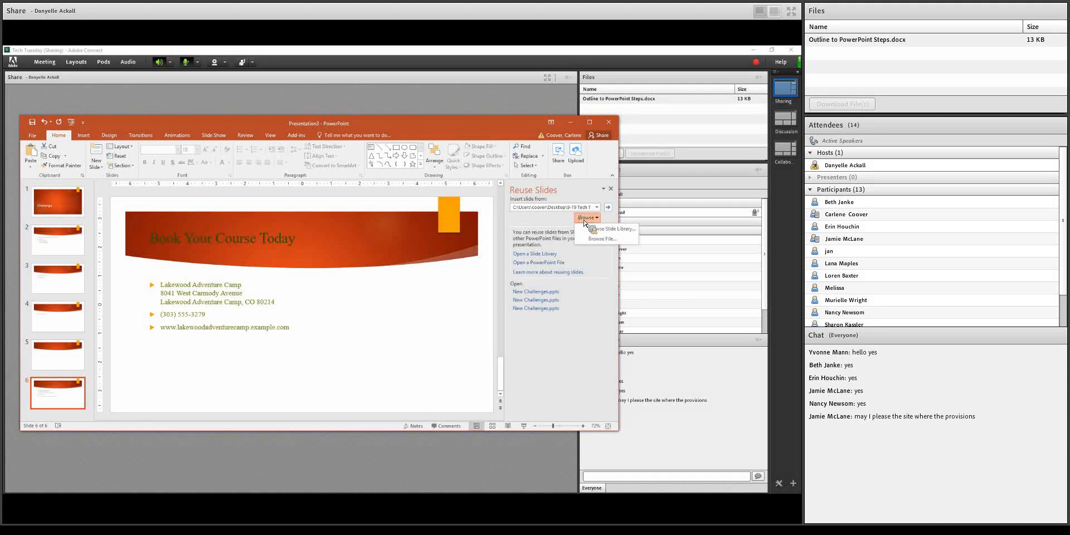
click(597, 243)
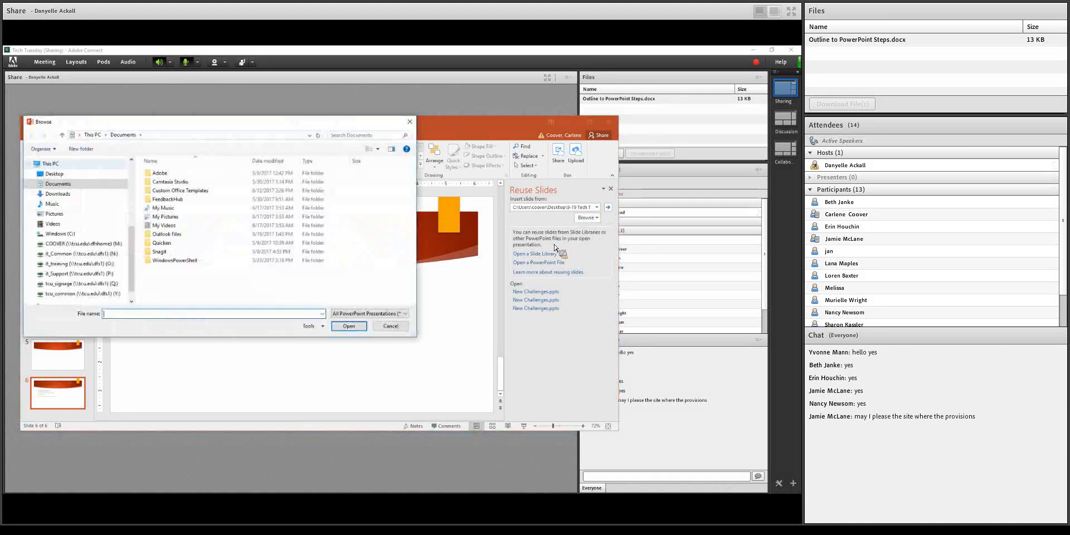
click(63, 175)
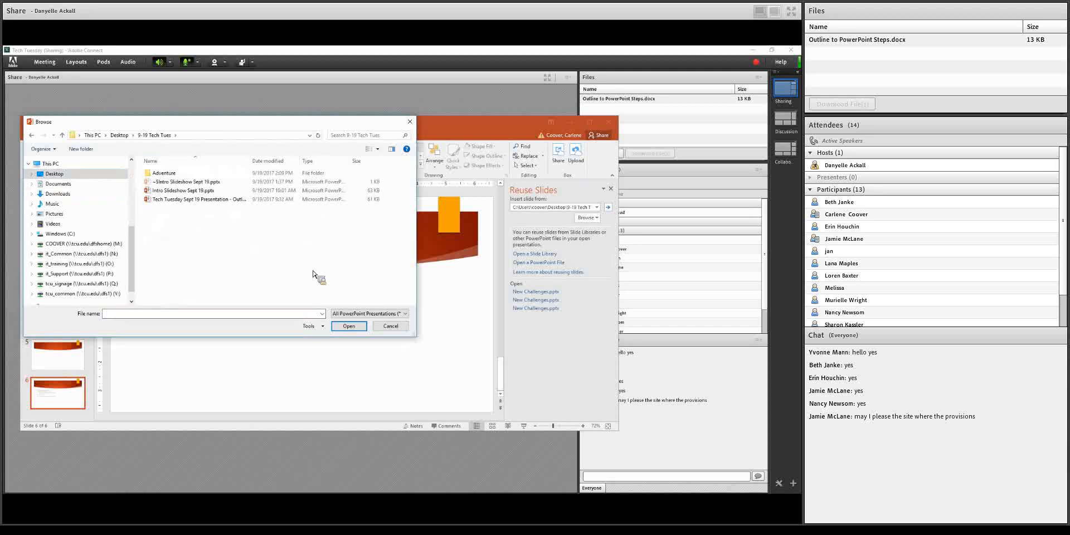
double_click(164, 173)
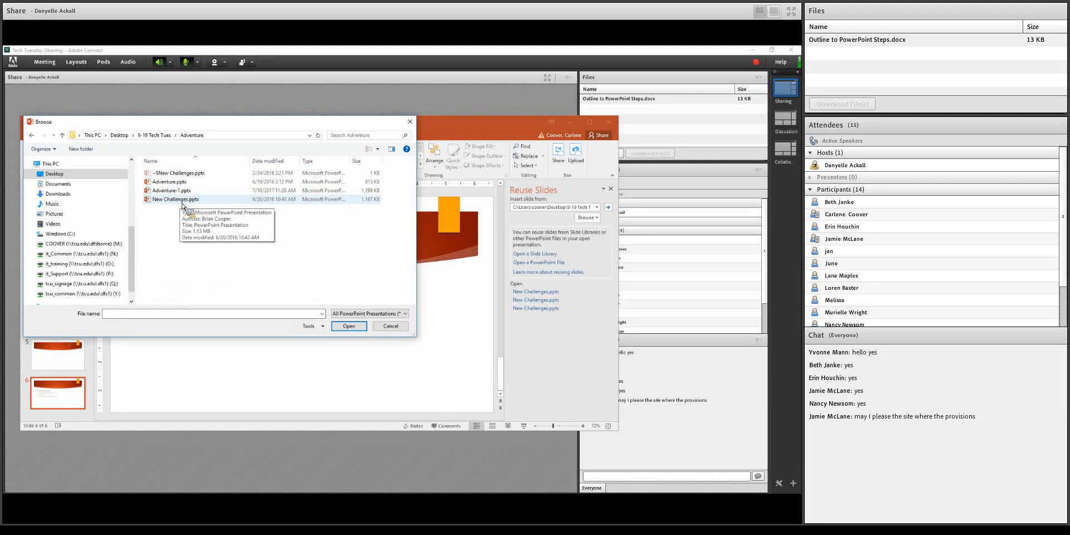
double_click(189, 193)
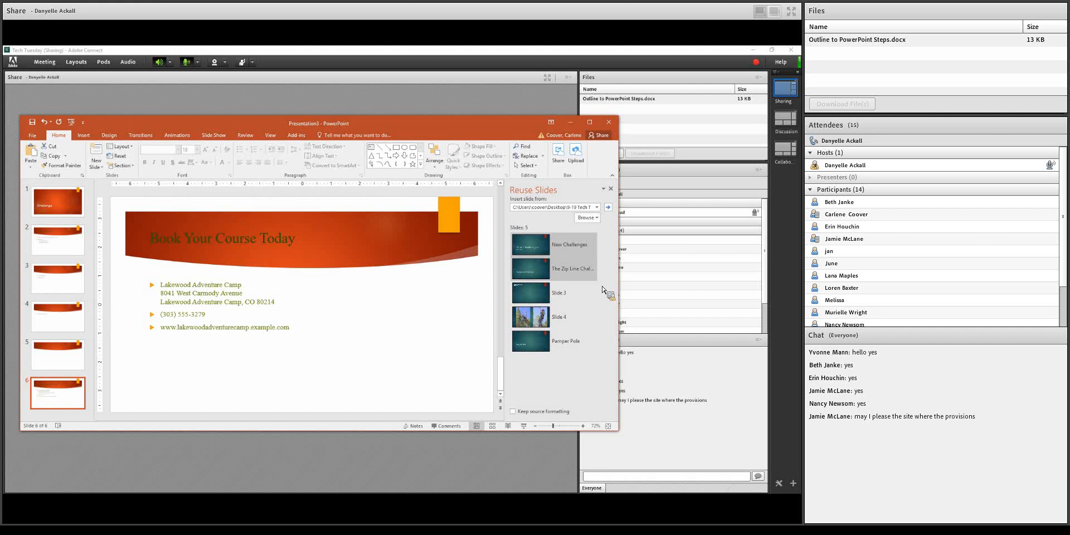
- Insert The Zip Line Challenge, Pamper Pole and the photo slide (Slide 4) from the source presentation, and close Reuse Slides
drag(545, 277, 539, 275)
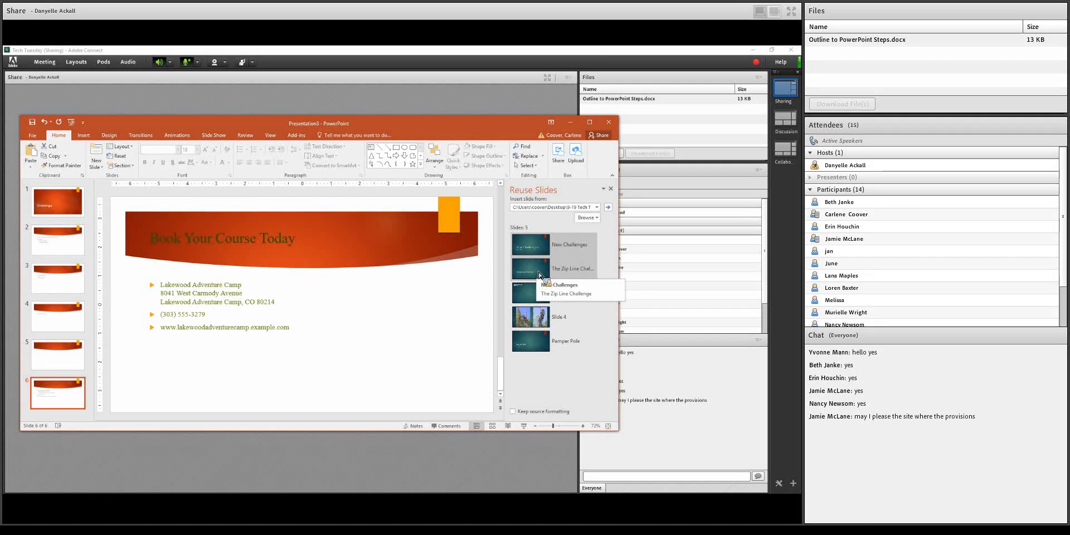
click(539, 274)
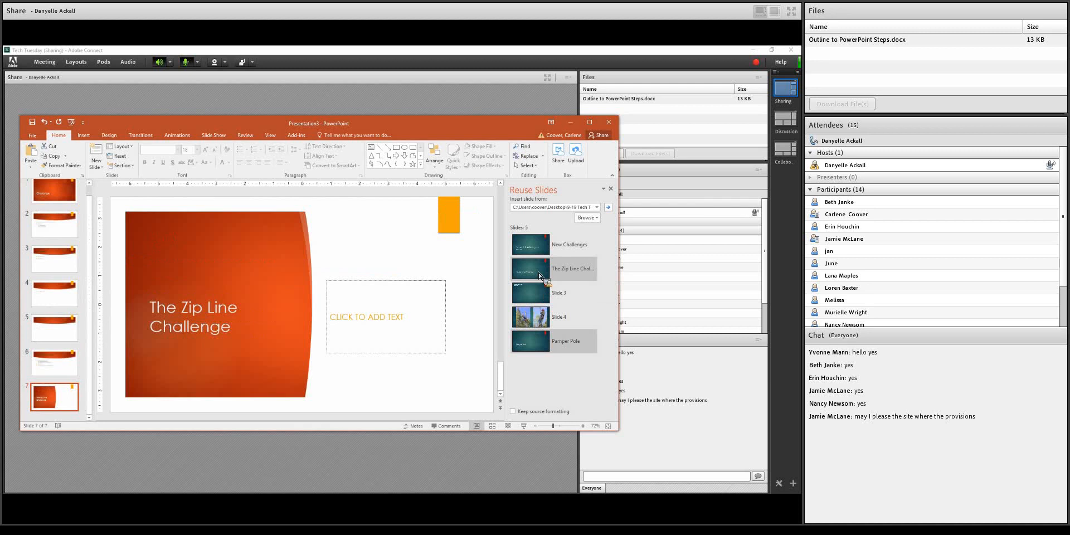
click(538, 347)
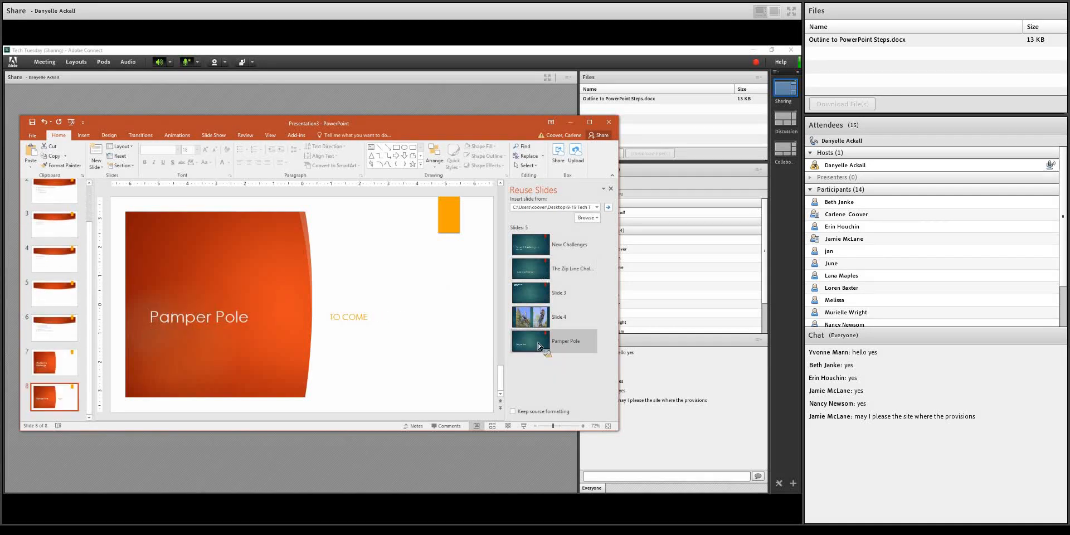
click(536, 318)
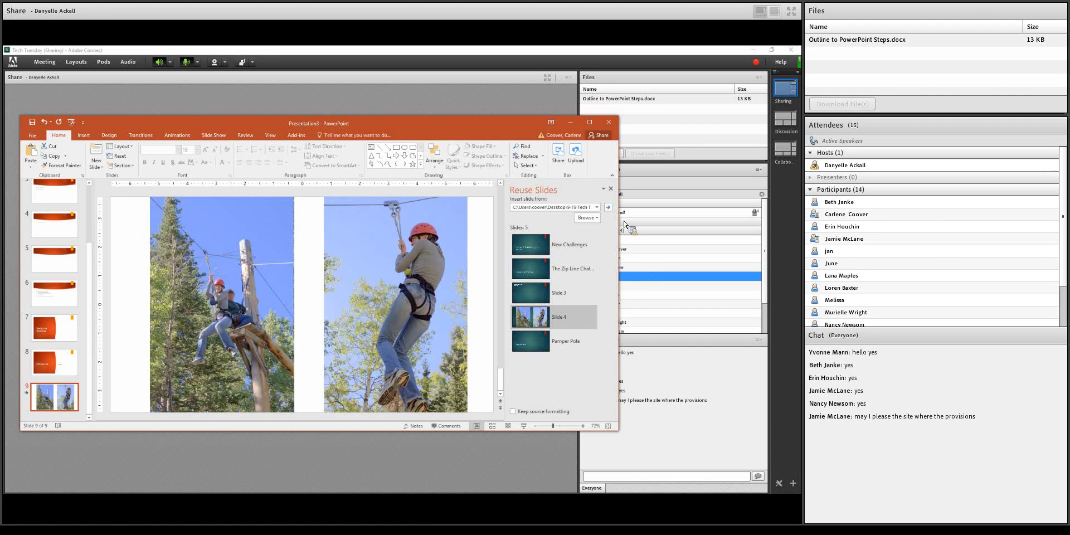
click(612, 190)
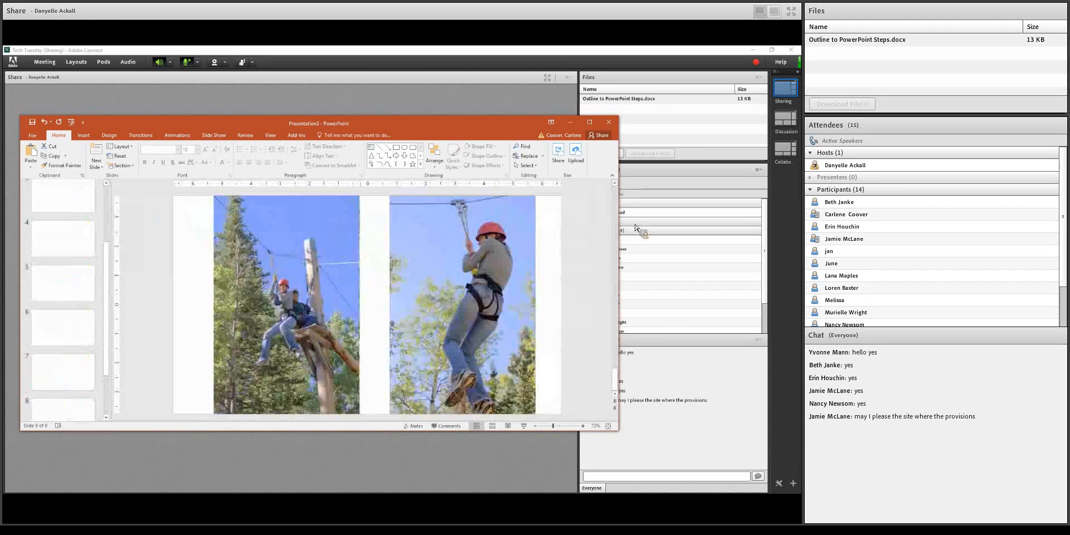
- Resize the presentation window to be taller and compare The Zip Line Challenge slide with the Book Your Course Today slide
drag(506, 116, 506, 86)
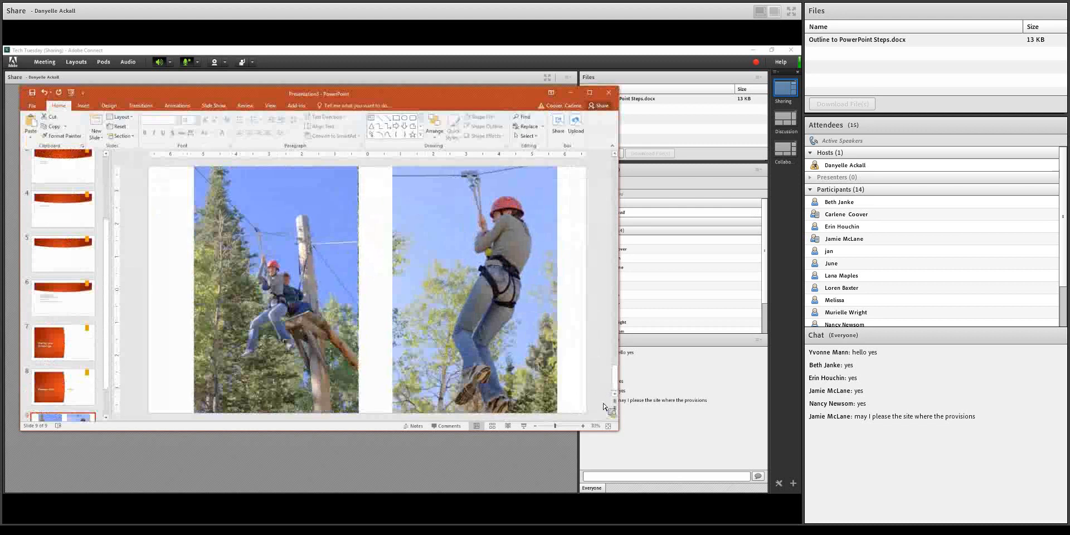
drag(619, 427, 555, 474)
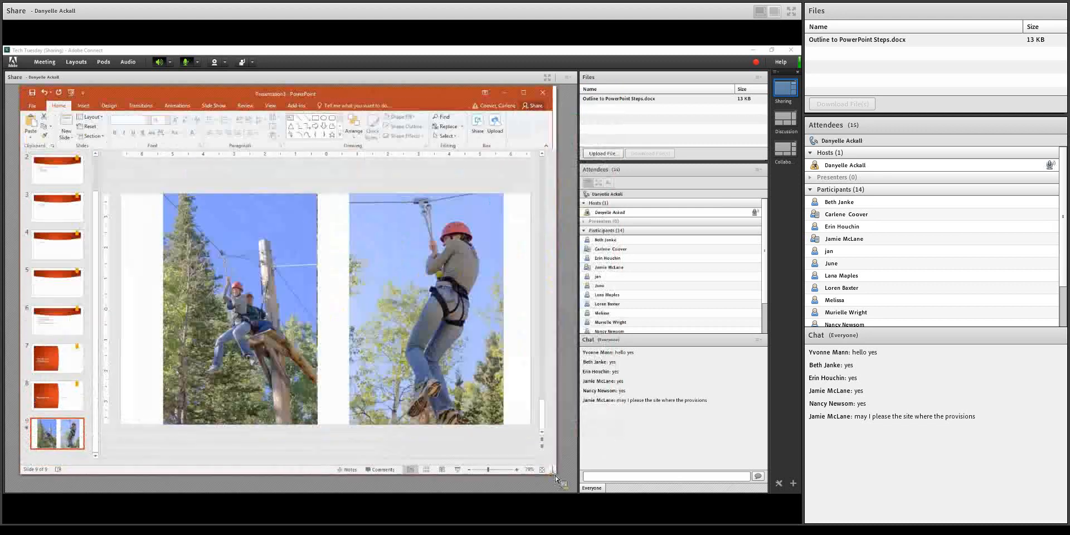
click(57, 358)
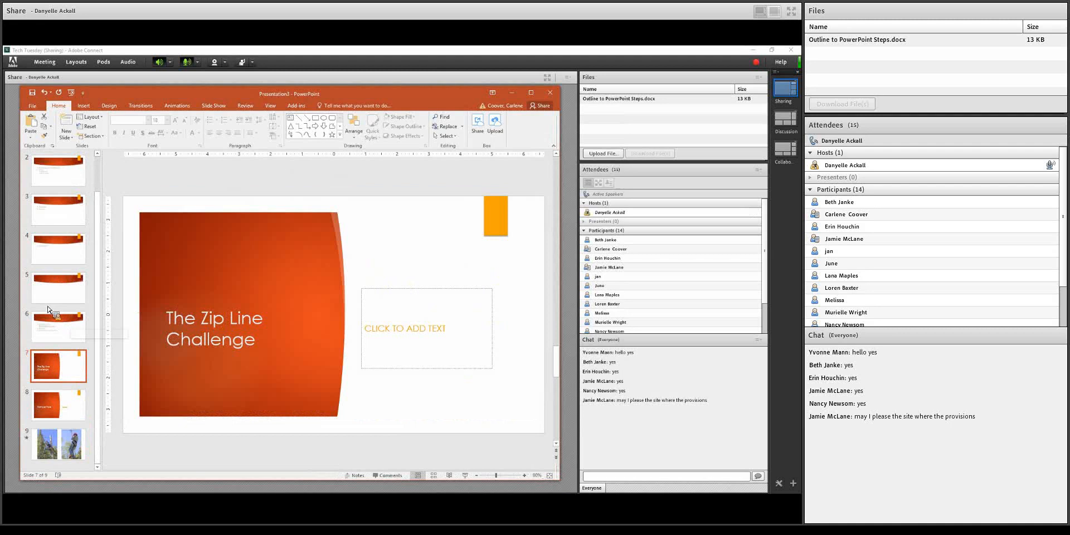
click(79, 339)
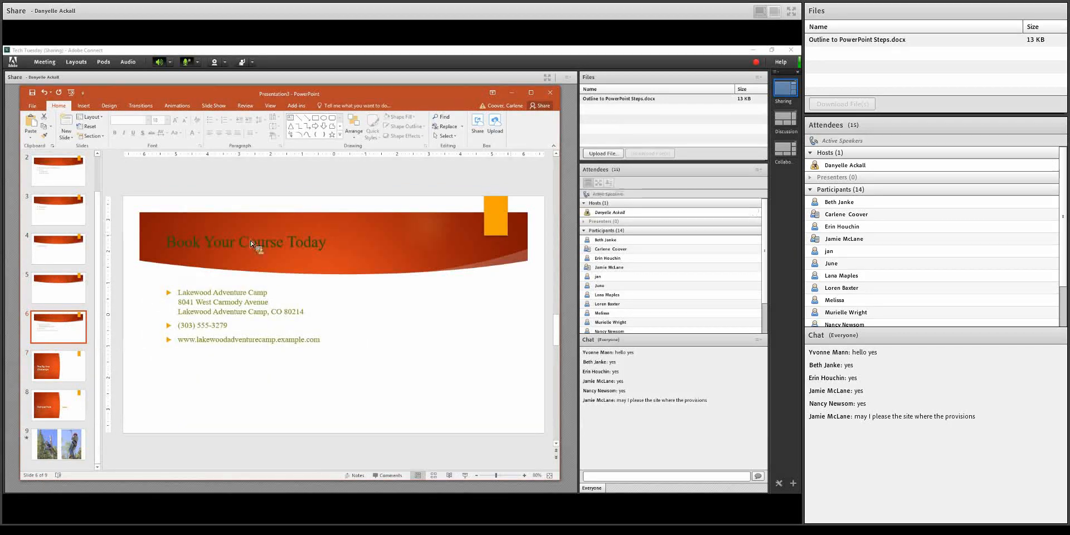
- Apply the Title and Content layout to The Zip Line Challenge and Pamper Pole slides
click(70, 371)
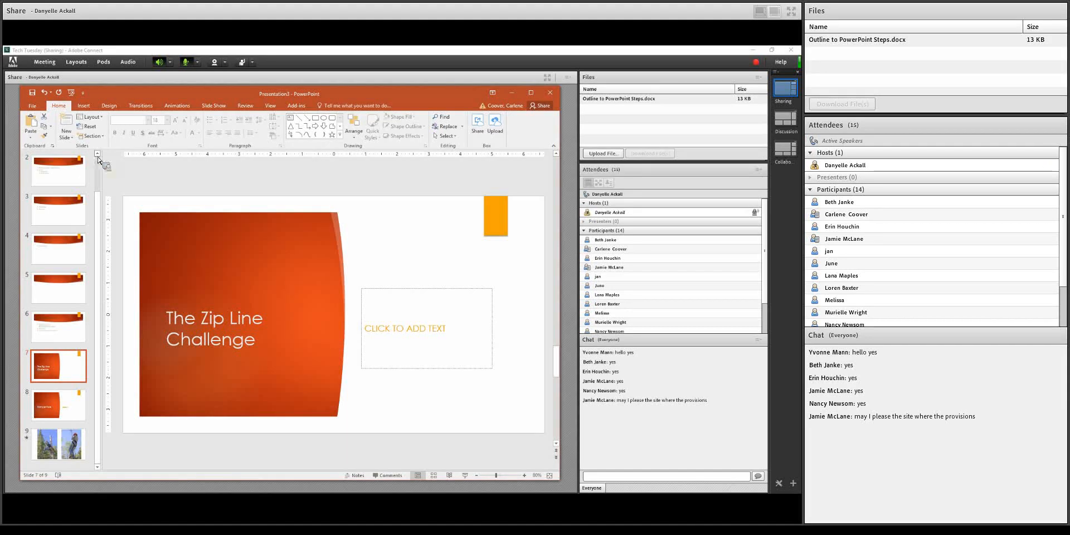
click(90, 117)
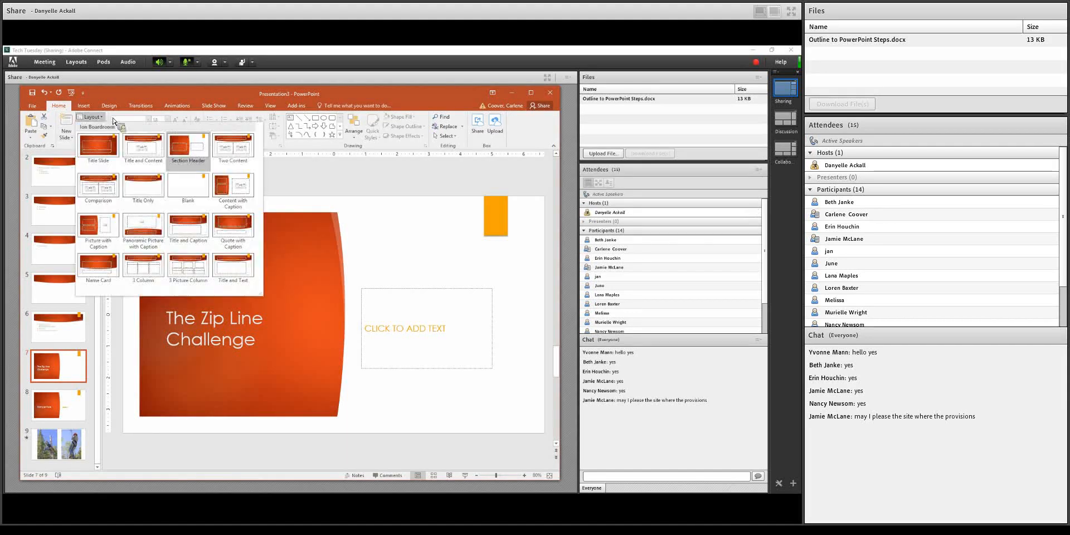
click(144, 147)
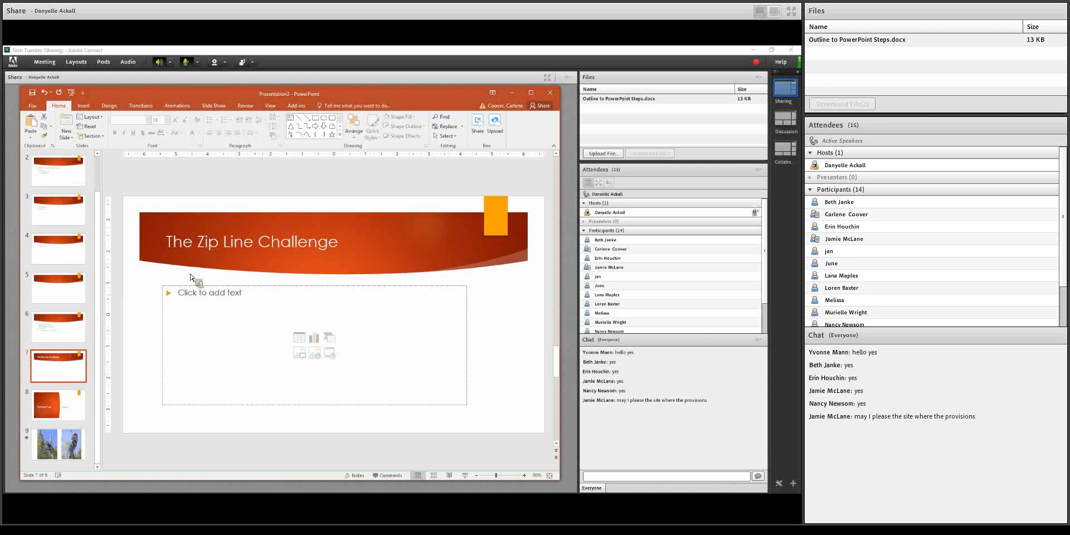
click(71, 402)
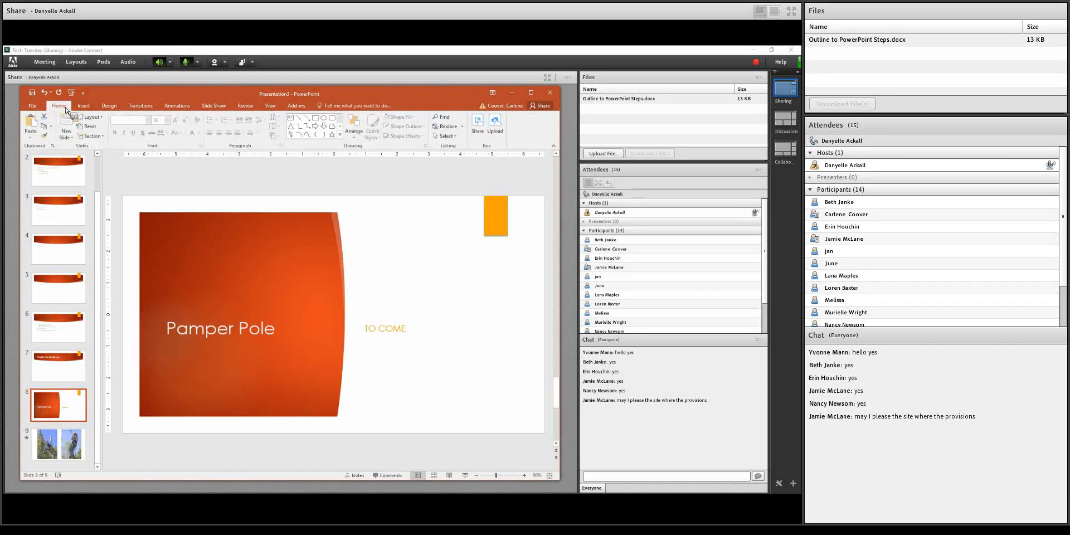
click(100, 118)
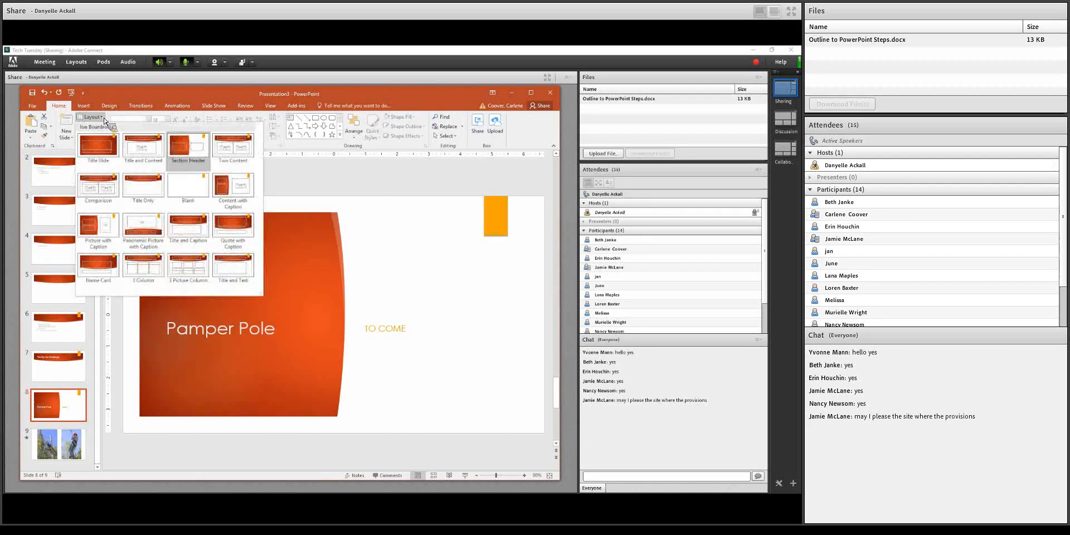
click(147, 153)
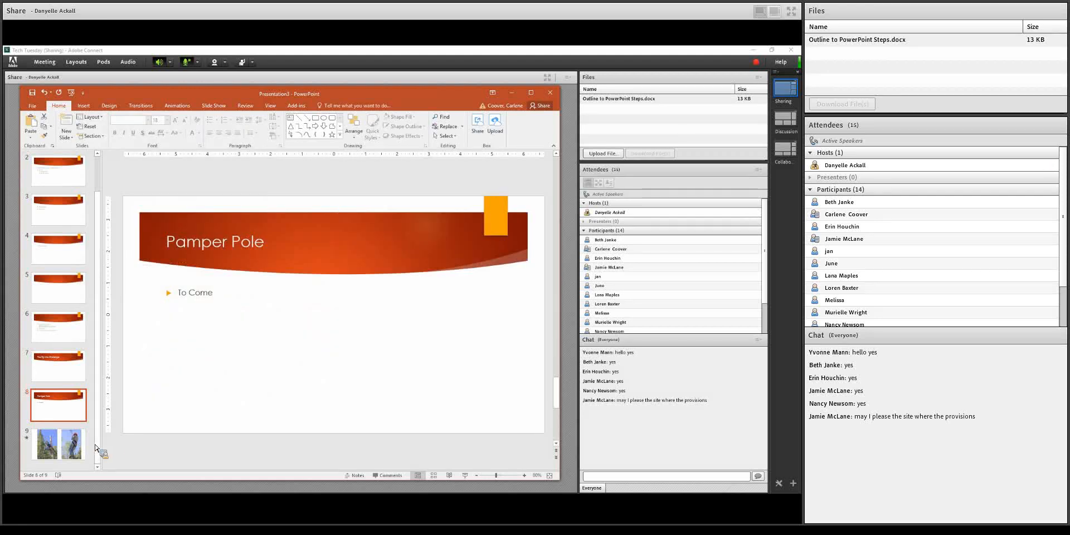
- Look over the New Slide options for outlines and reused slides, and return to the Book Your Course Today slide
click(66, 136)
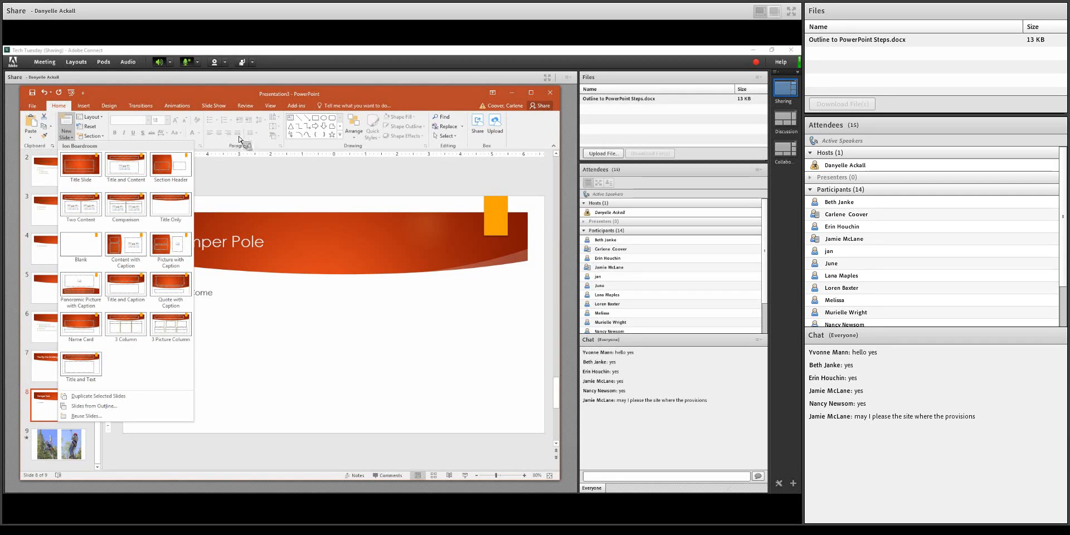
click(299, 96)
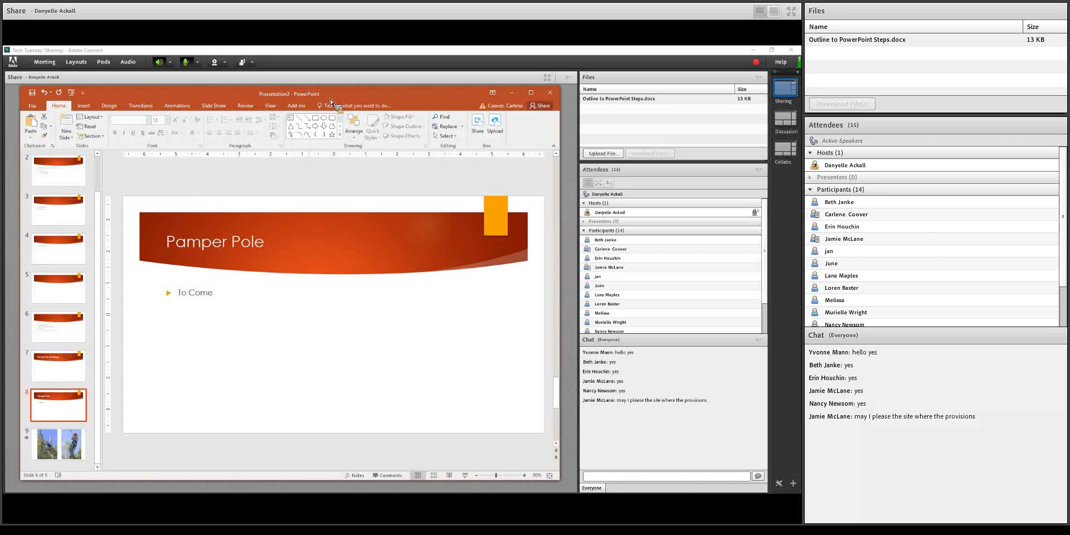
drag(331, 102, 335, 106)
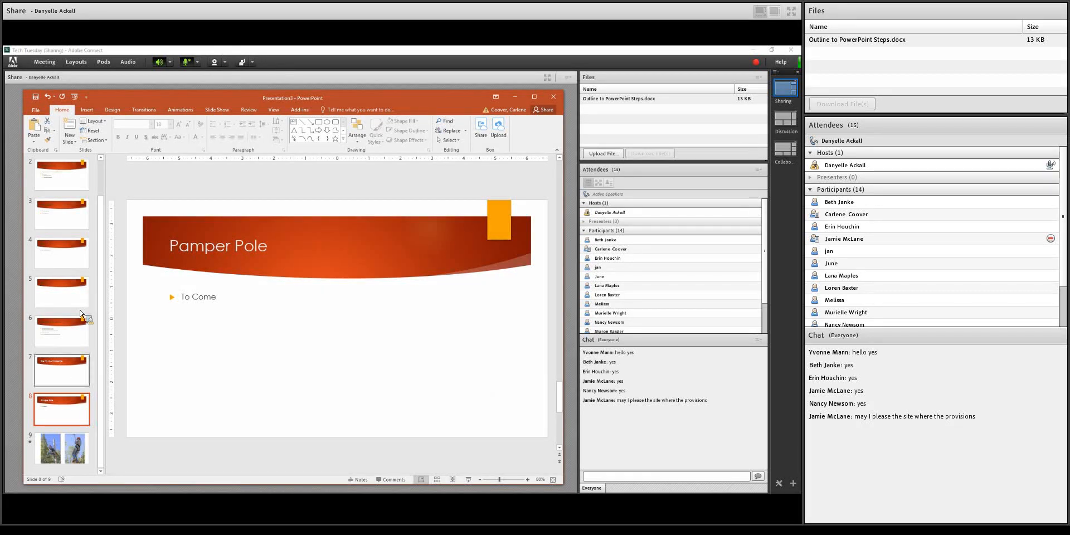
click(71, 379)
click(71, 337)
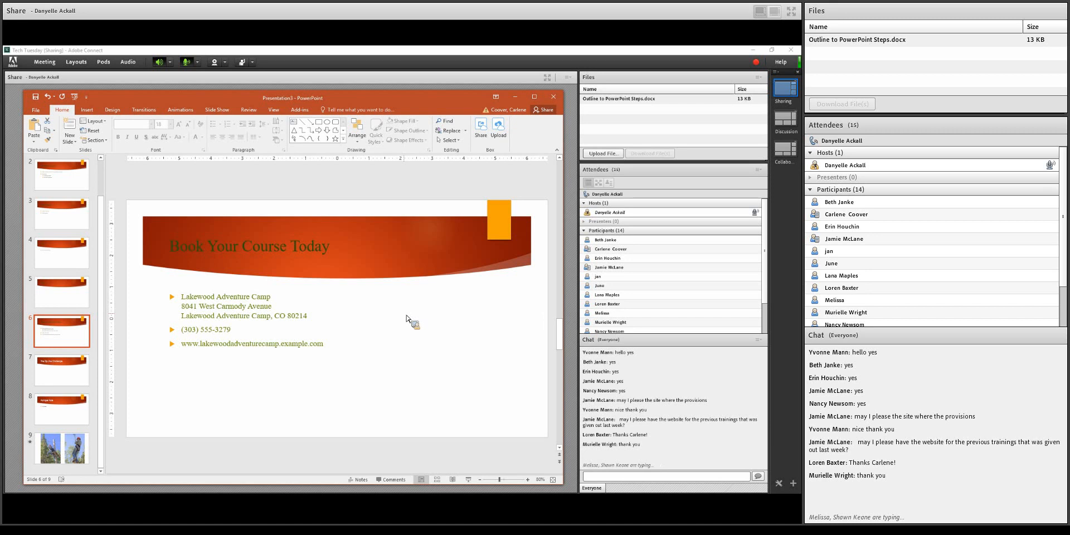
- Switch to the Adobe Connect meeting and send the address it.tcu.edu/tech-tuesday in the chat to everyone
click(591, 477)
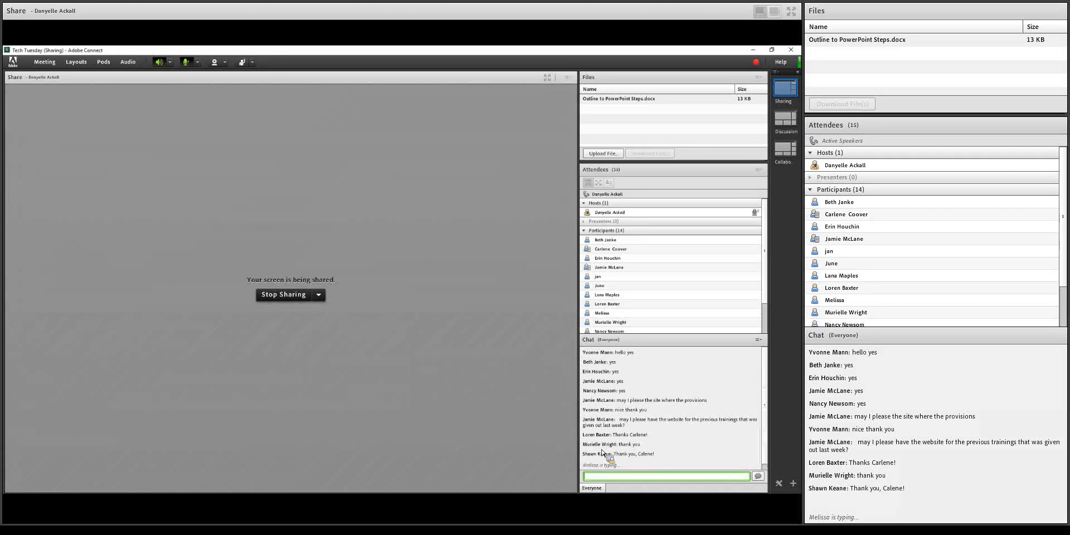
text(it.tcu.e)
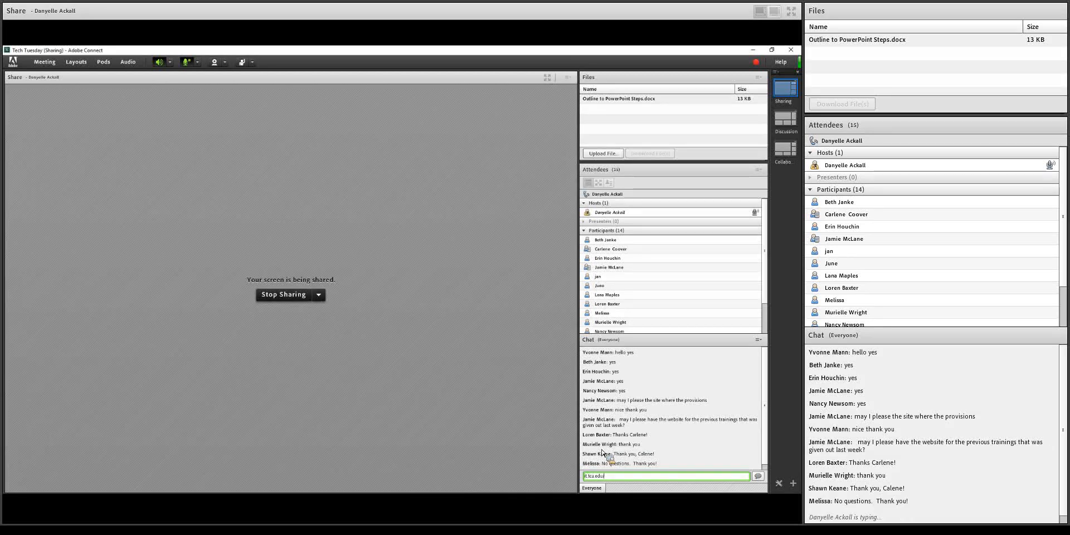
text(du/)
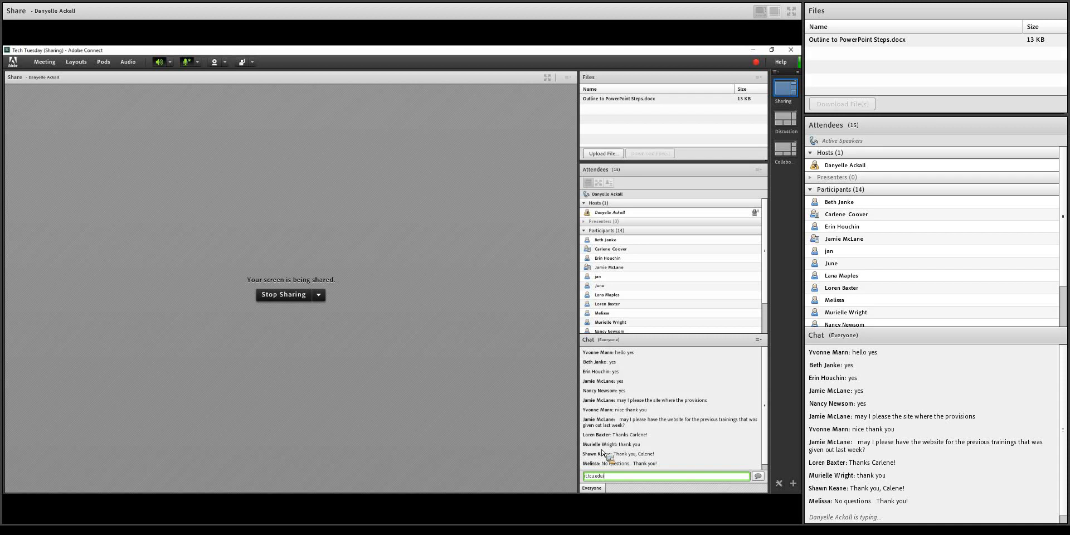
text(tech)
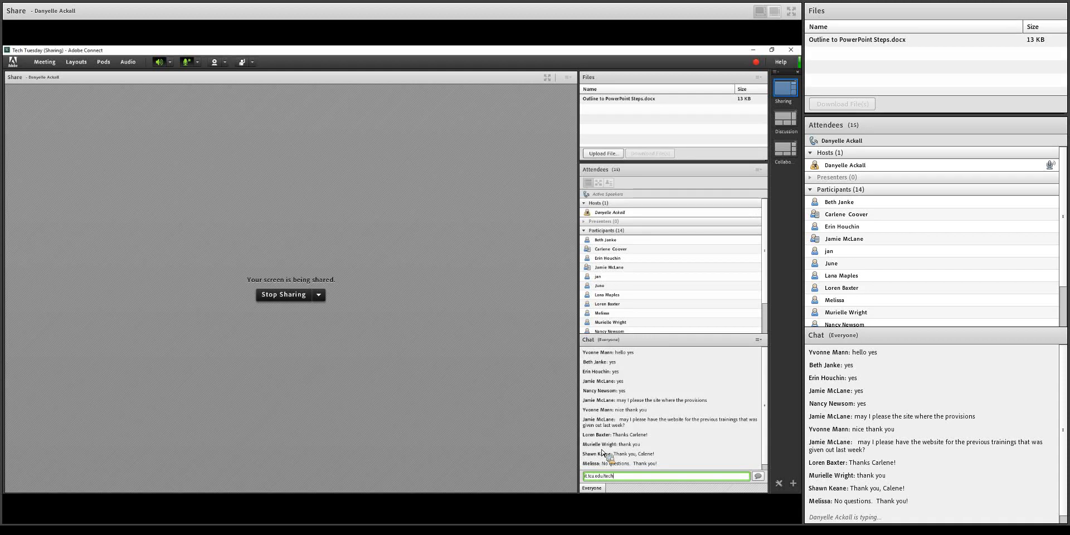
text(/)
text(tuesday)
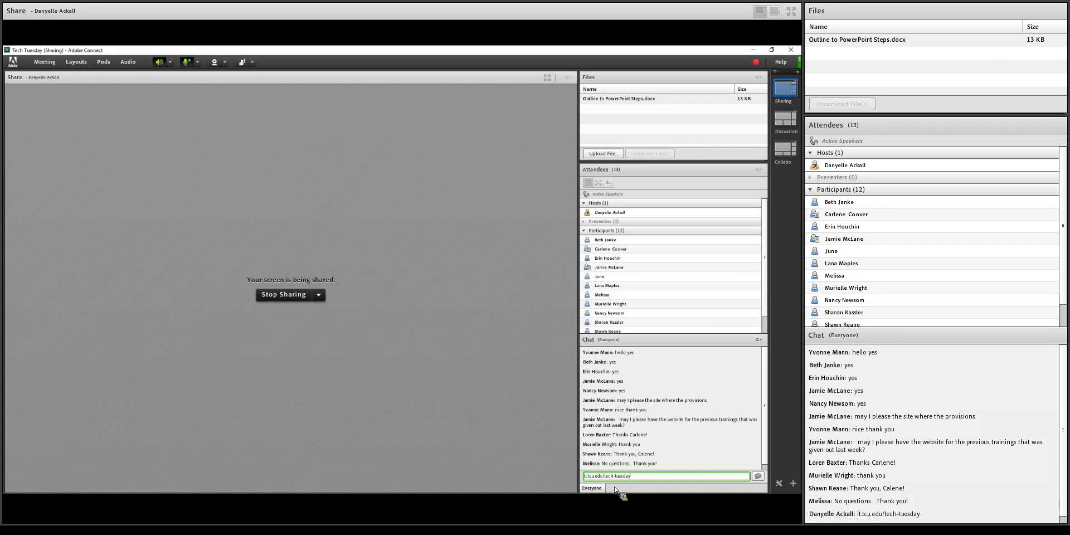
key(Return)
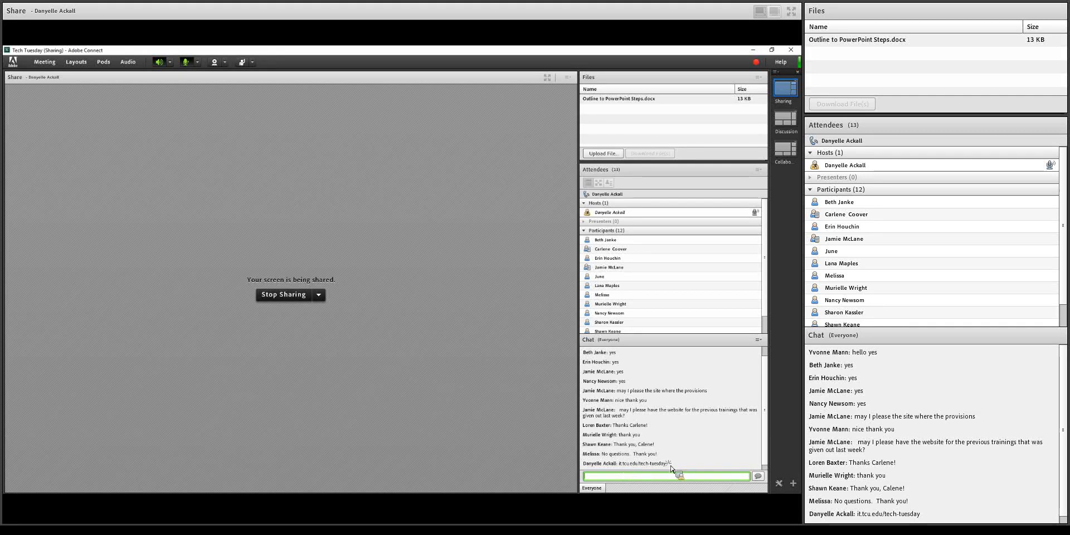
- Copy the it.tcu.edu/tech-tuesday address from the meeting chat, switch to the Edge browser and open it in a new tab
drag(671, 466, 615, 464)
key(ctrl+c)
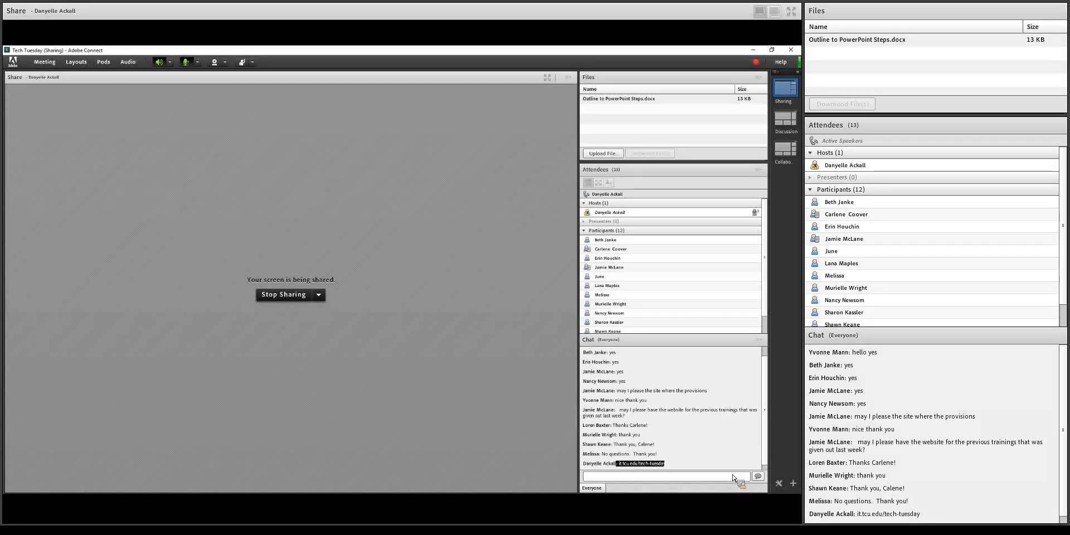
key(alt+Tab)
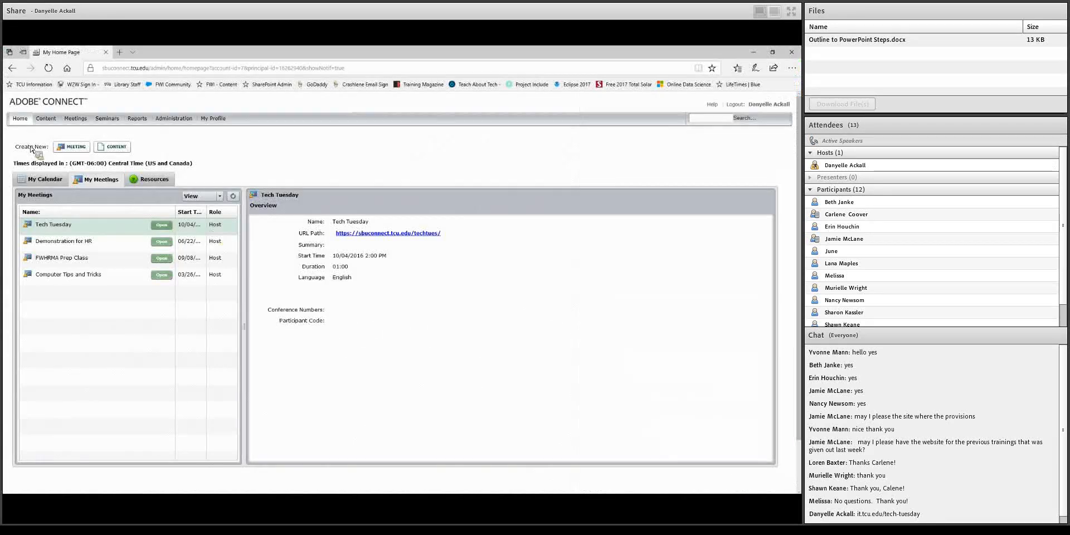
click(120, 53)
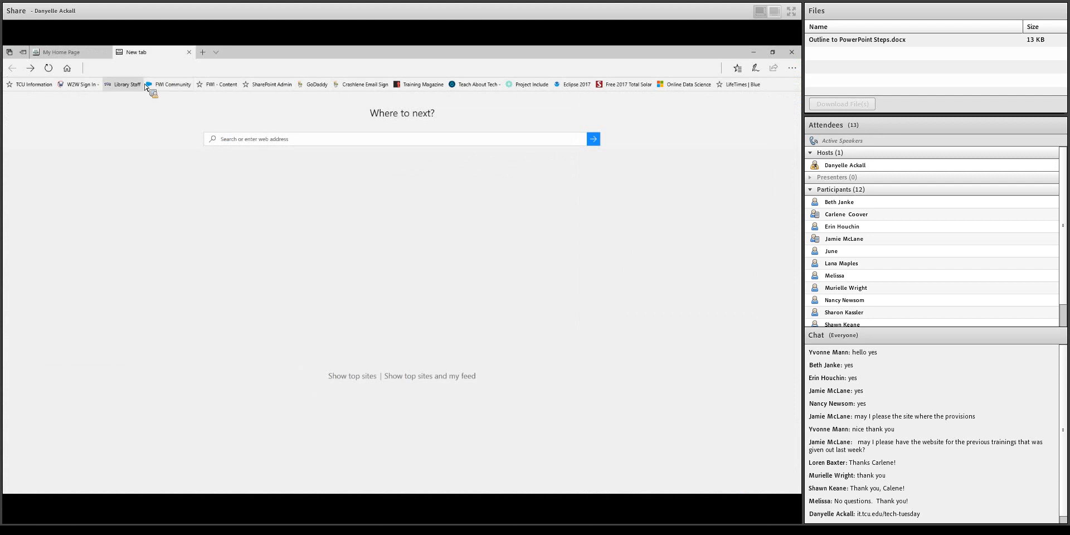
key(ctrl+v)
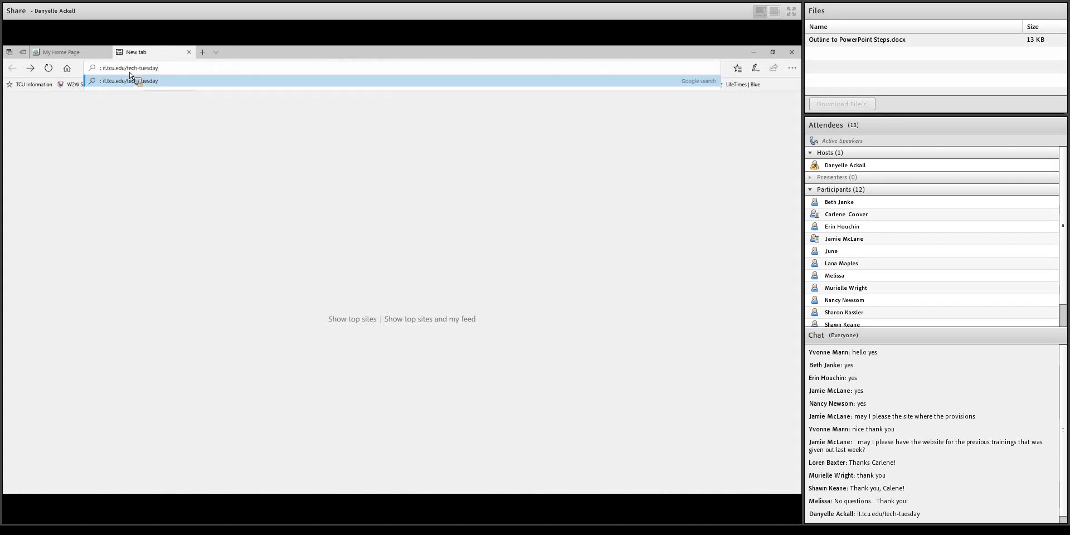
key(Delete)
key(Delete)
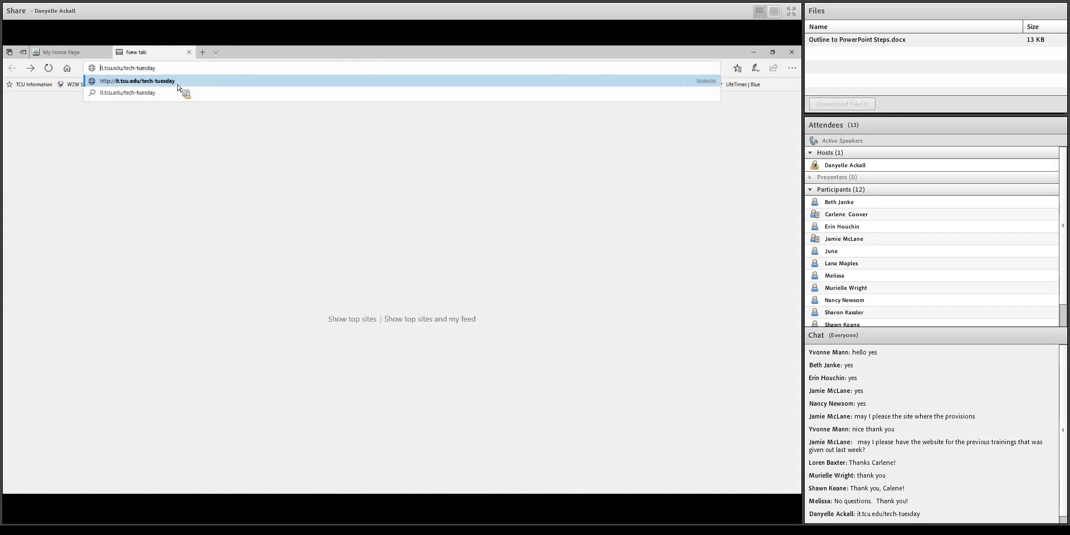
key(Return)
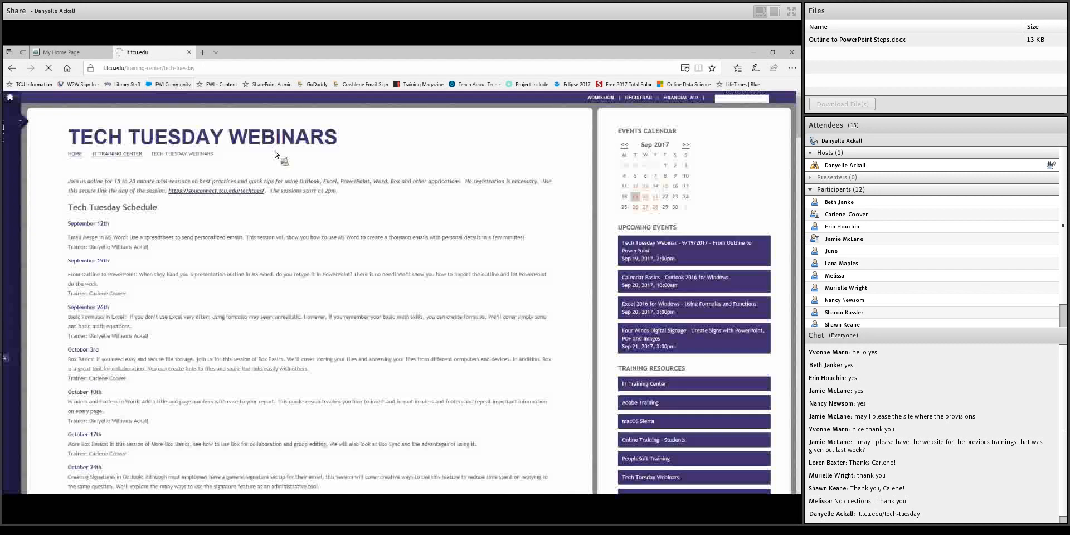
- Look through the Recorded Webinars section of the Tech Tuesday Webinars page, from the October 4 to the November 15, 2016 sessions
scroll(290, 292, down, 10)
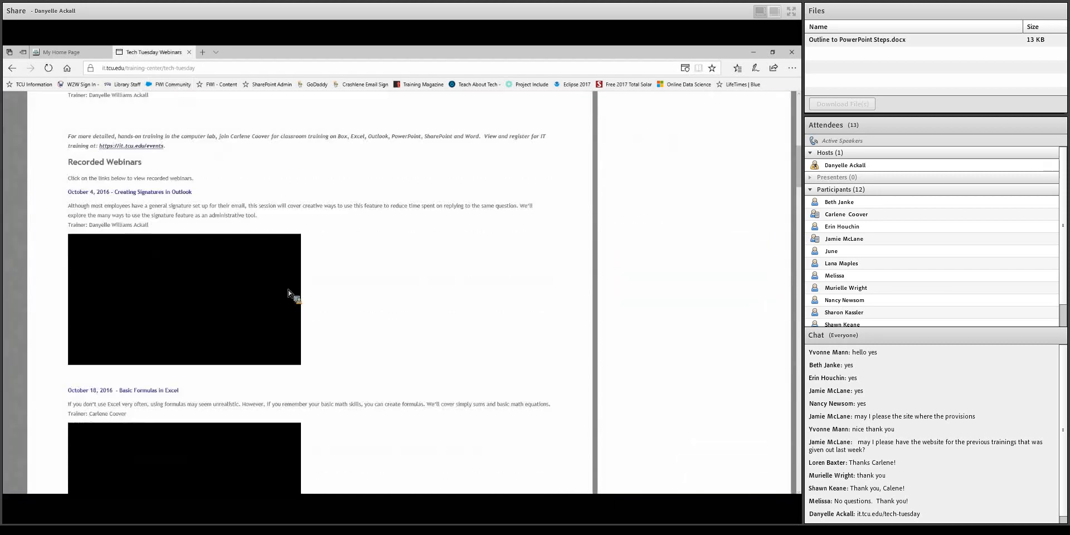
scroll(289, 294, down, 1)
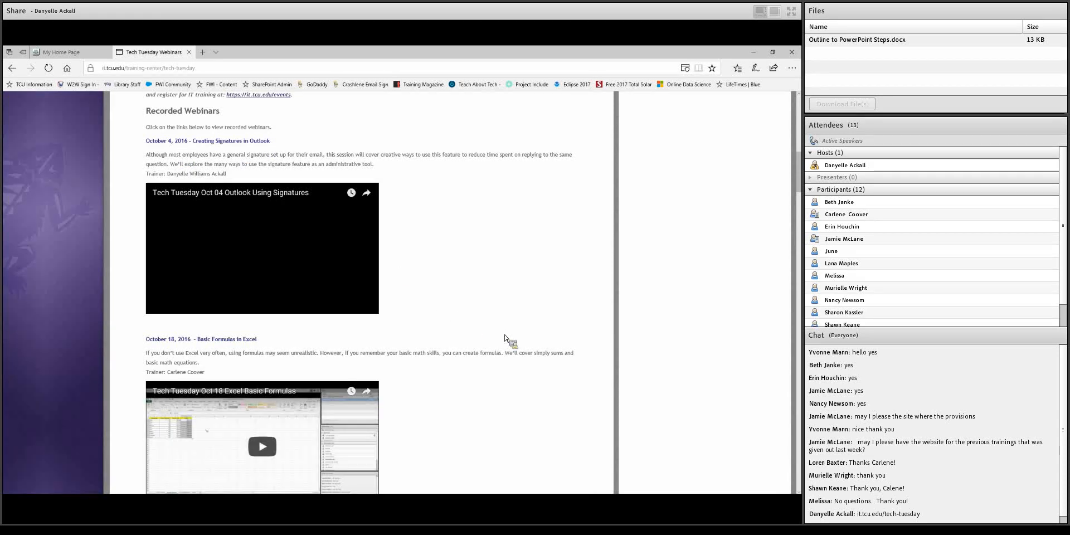
scroll(506, 338, down, 2)
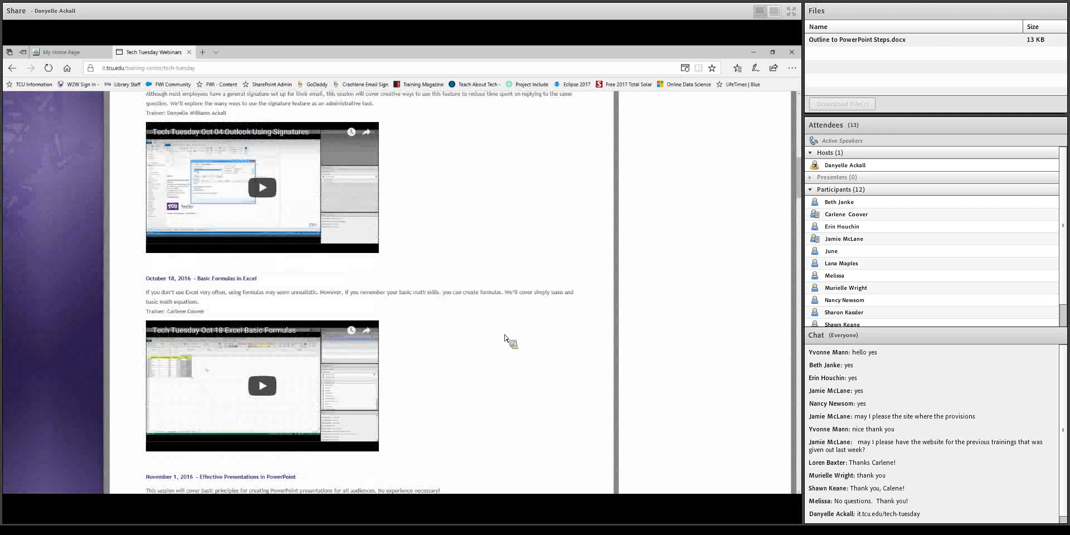
scroll(505, 338, down, 6)
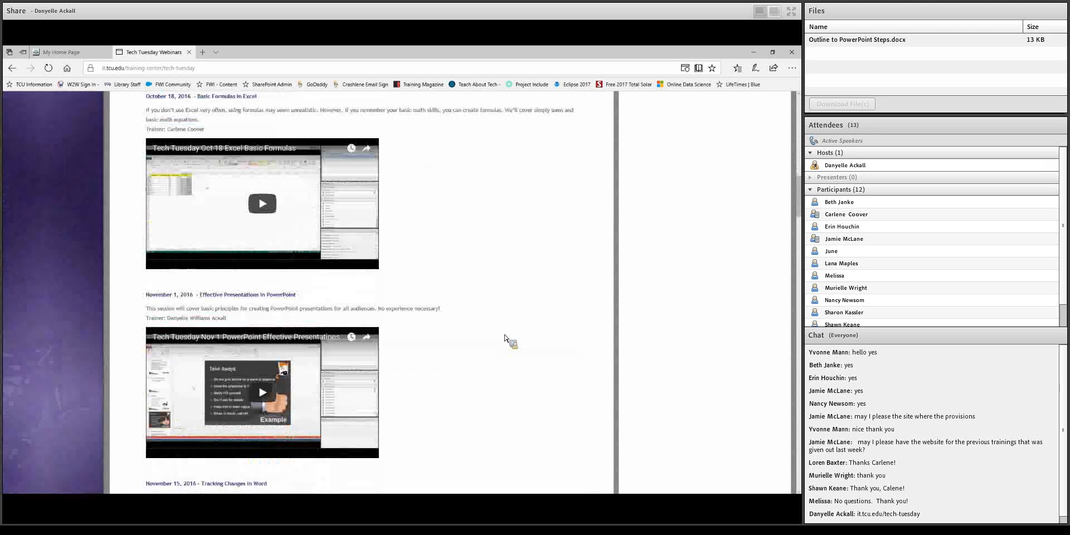
scroll(506, 339, down, 4)
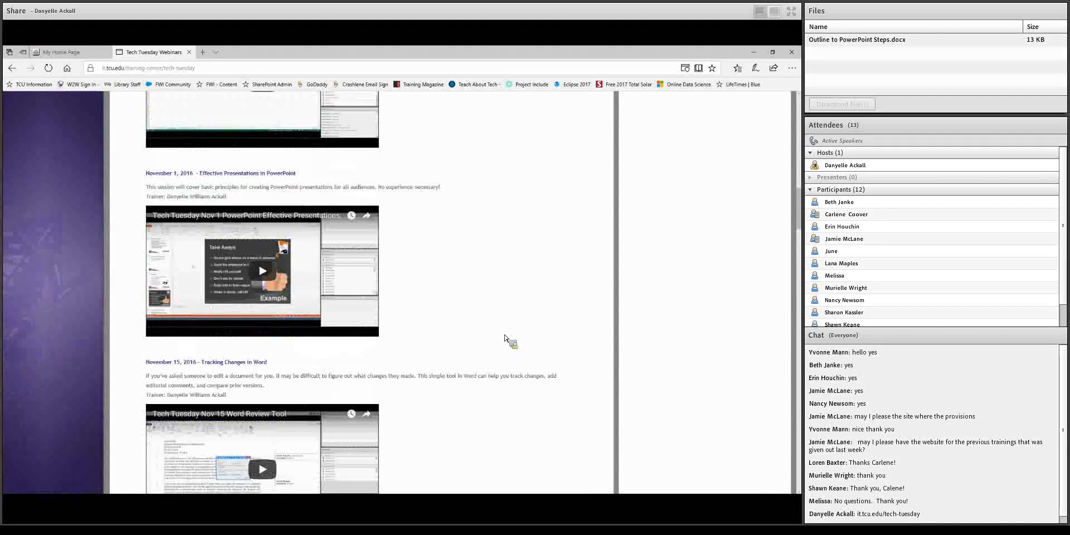